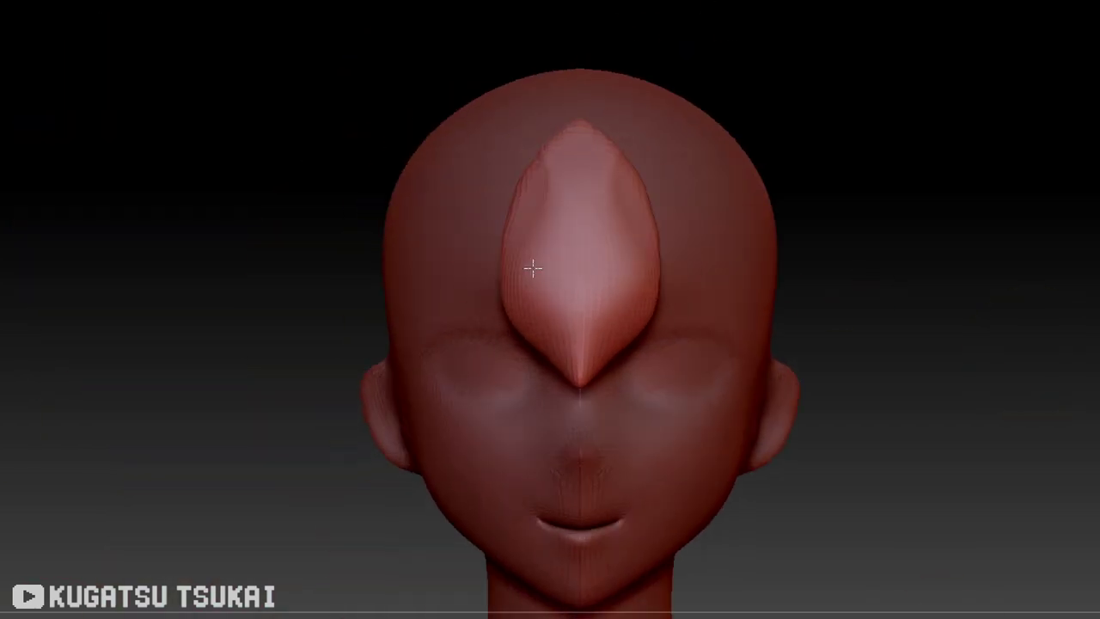
# - Orbit the head through an upper three-quarter view, a side profile and a top-down view
pyautogui.moveTo(533, 264); pyautogui.dragTo(979, 396)
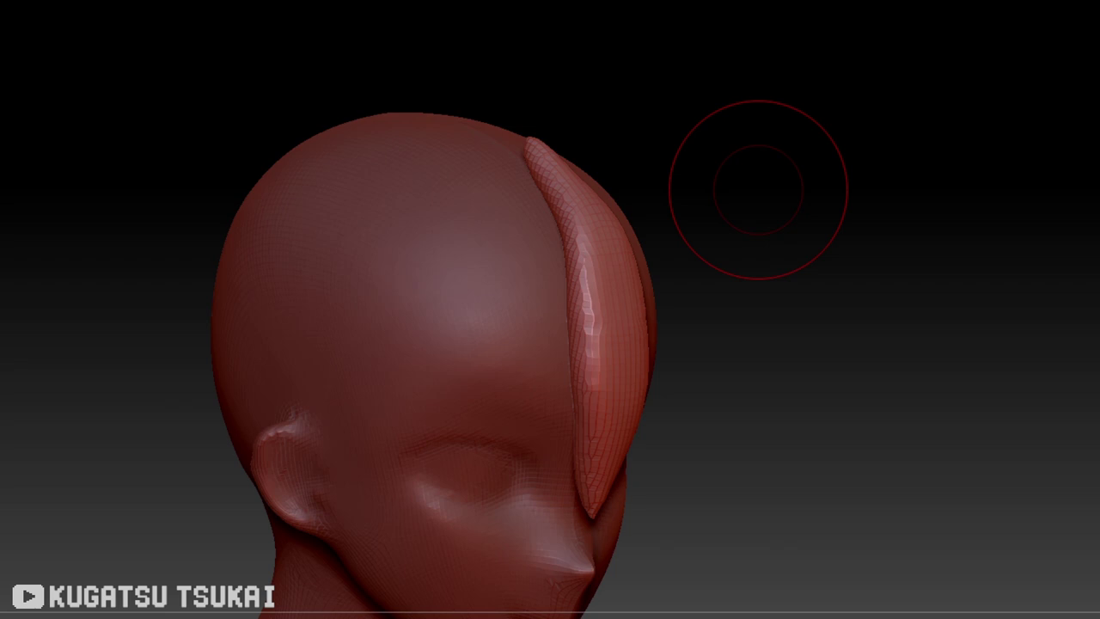
pyautogui.moveTo(758, 189)
pyautogui.mouseDown()
pyautogui.moveTo(675, 251)
pyautogui.moveTo(349, 185)
pyautogui.moveTo(619, 361)
pyautogui.moveTo(663, 189)
pyautogui.moveTo(742, 103)
pyautogui.mouseUp()
pyautogui.moveTo(911, 344); pyautogui.dragTo(959, 502)
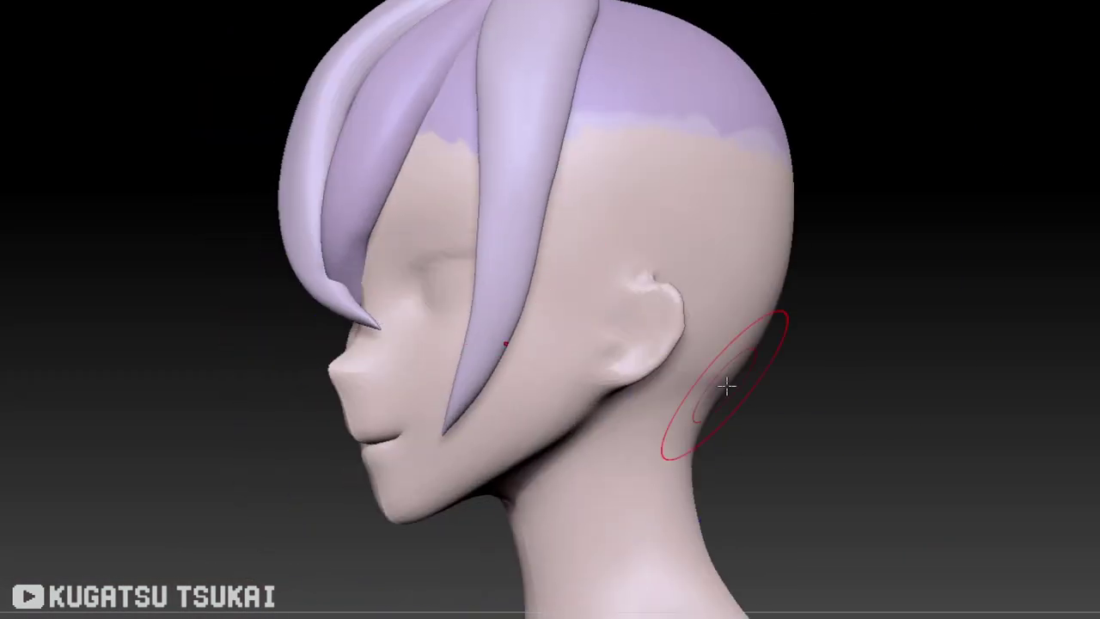
# - Return to a slightly elevated front view and hide the hair locks to show the bald head
pyautogui.moveTo(726, 387)
pyautogui.mouseDown()
pyautogui.moveTo(659, 172)
pyautogui.moveTo(1049, 168)
pyautogui.mouseUp()
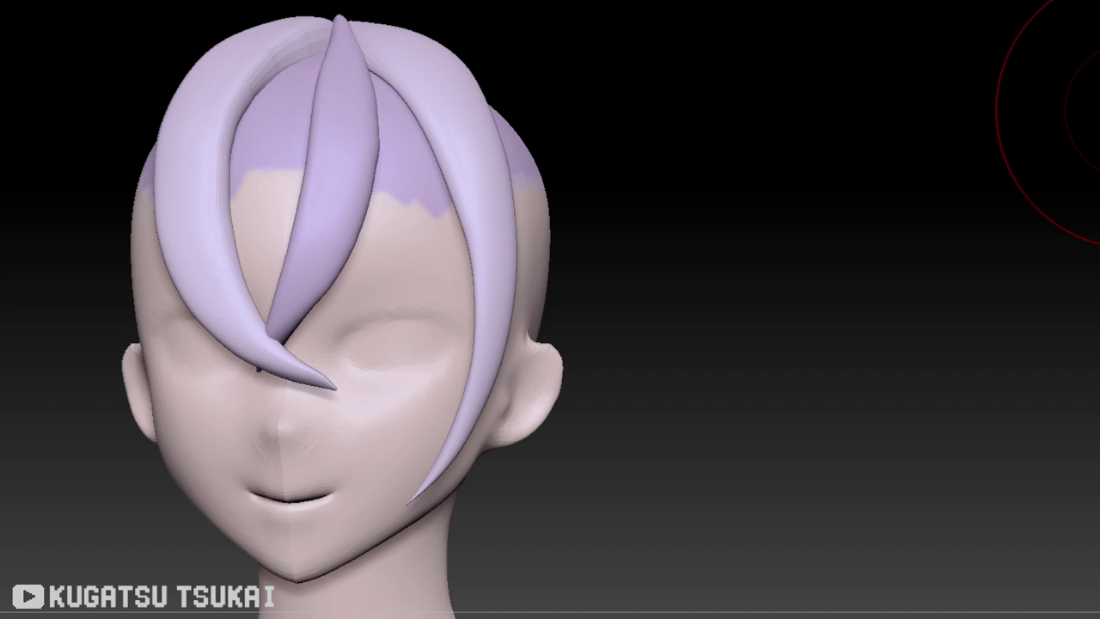
pyautogui.moveTo(670, 224); pyautogui.dragTo(619, 257)
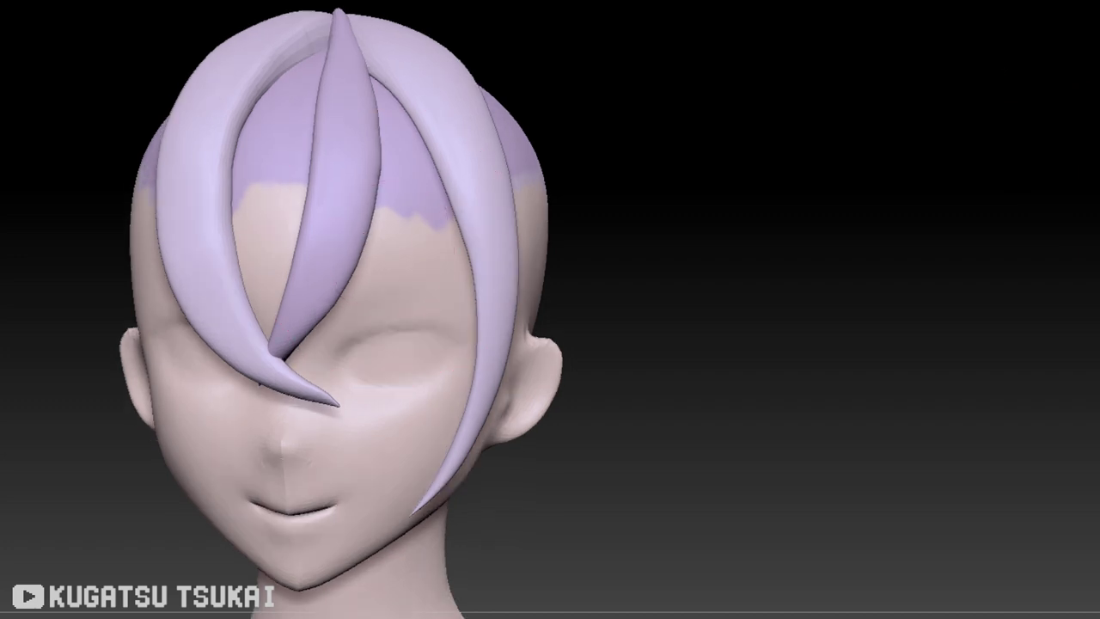
pyautogui.moveTo(860, 258)
pyautogui.mouseDown()
pyautogui.moveTo(983, 246)
pyautogui.moveTo(676, 376)
pyautogui.moveTo(943, 444)
pyautogui.moveTo(278, 410)
pyautogui.moveTo(142, 422)
pyautogui.moveTo(781, 315)
pyautogui.mouseUp()
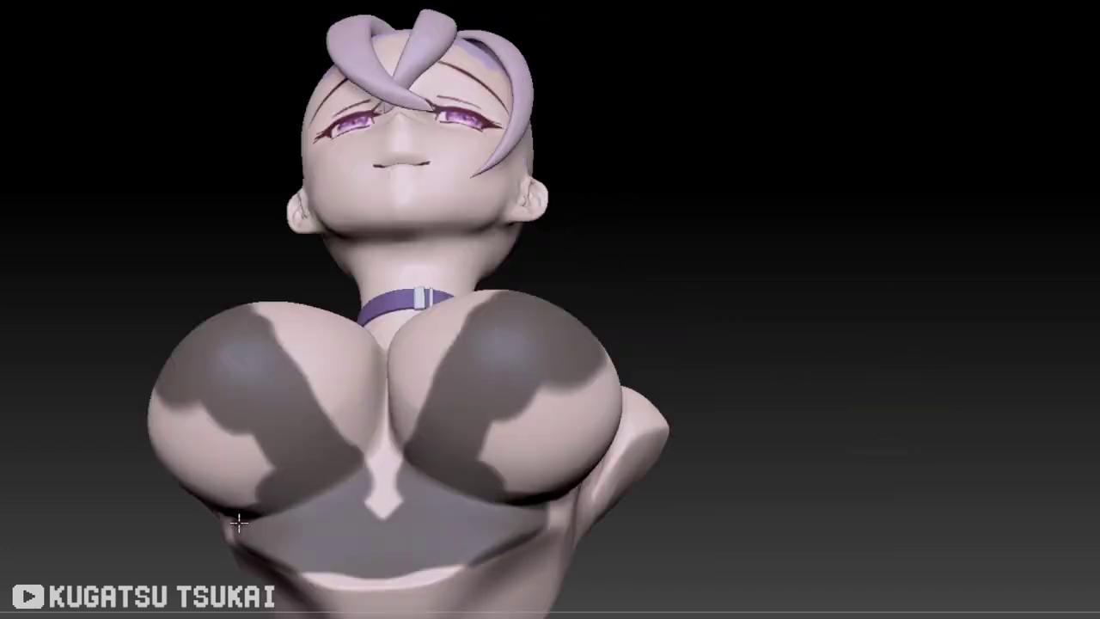
# - Add wrinkle folds to the chest cloth, checking it from the side and below
pyautogui.moveTo(238, 522)
pyautogui.mouseDown(button='right')
pyautogui.moveTo(344, 387)
pyautogui.moveTo(281, 102)
pyautogui.mouseUp(button='right')
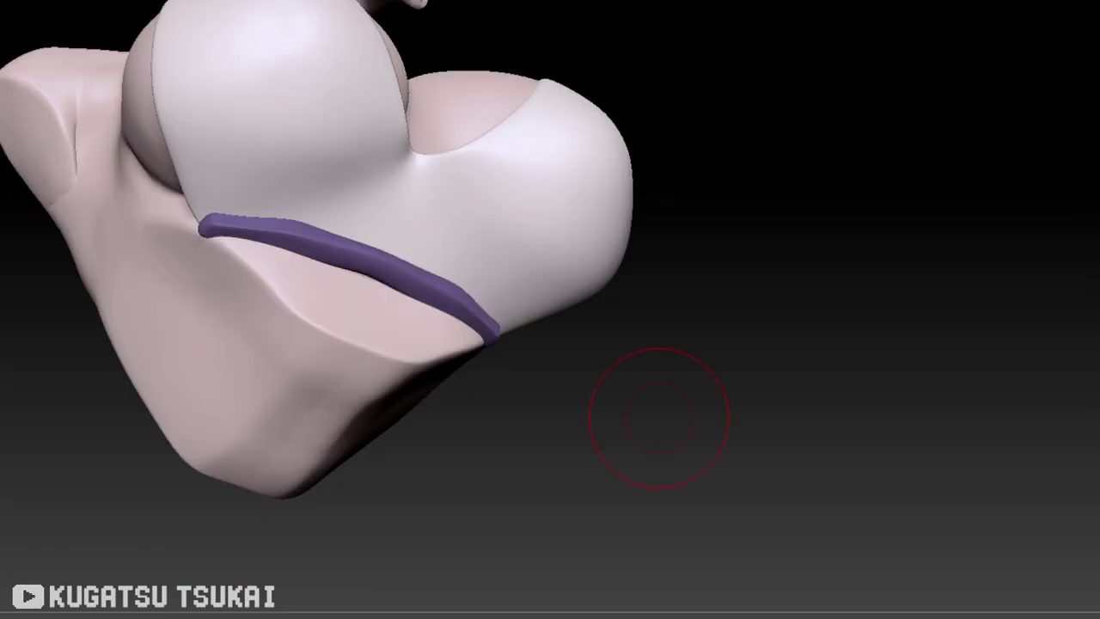
pyautogui.moveTo(659, 419)
pyautogui.mouseDown()
pyautogui.moveTo(1032, 593)
pyautogui.moveTo(773, 269)
pyautogui.mouseUp()
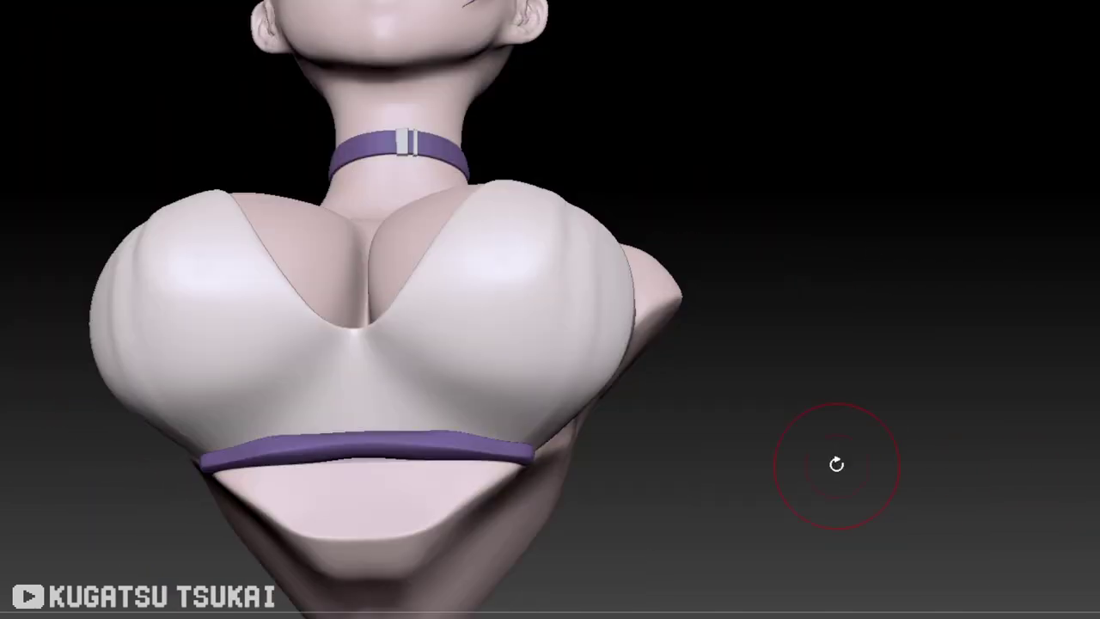
pyautogui.moveTo(836, 464)
pyautogui.mouseDown()
pyautogui.moveTo(897, 393)
pyautogui.moveTo(828, 358)
pyautogui.mouseUp()
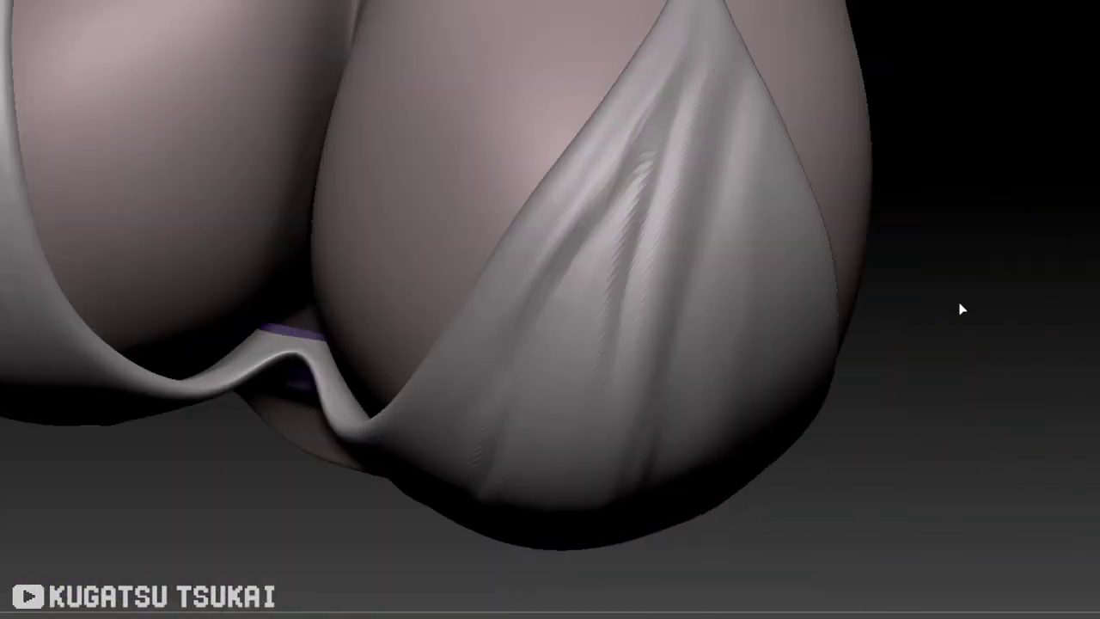
# - Slice across the chest cloth to separate one cup from the piece
pyautogui.moveTo(962, 310)
pyautogui.mouseDown()
pyautogui.moveTo(607, 216)
pyautogui.moveTo(680, 69)
pyautogui.moveTo(491, 315)
pyautogui.moveTo(531, 163)
pyautogui.mouseUp()
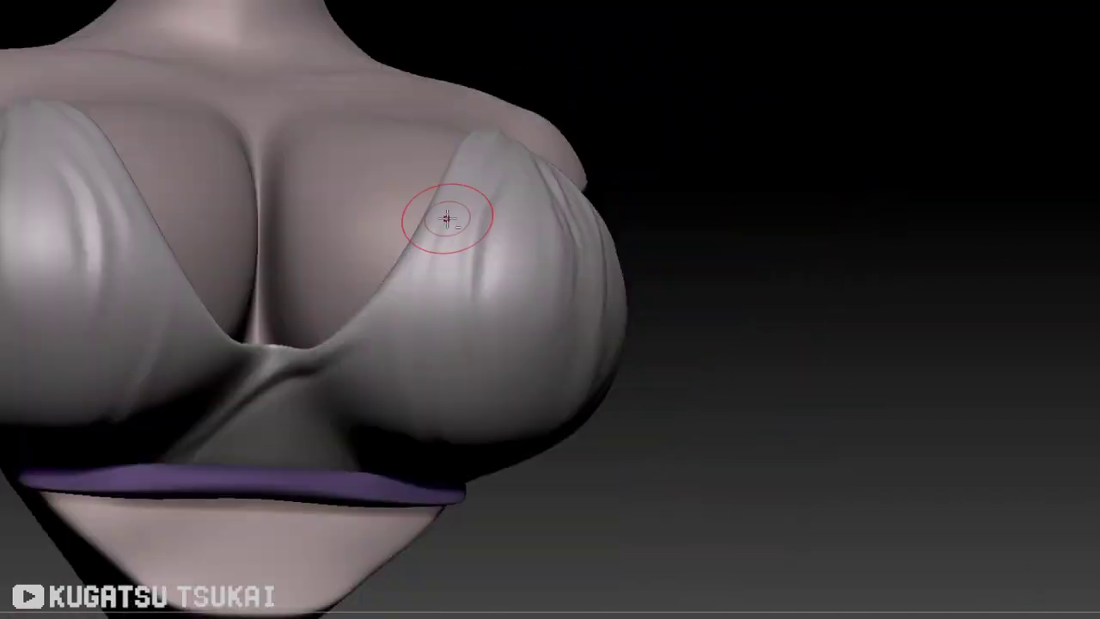
pyautogui.moveTo(447, 219)
pyautogui.mouseDown()
pyautogui.moveTo(432, 215)
pyautogui.moveTo(633, 456)
pyautogui.moveTo(455, 322)
pyautogui.mouseUp()
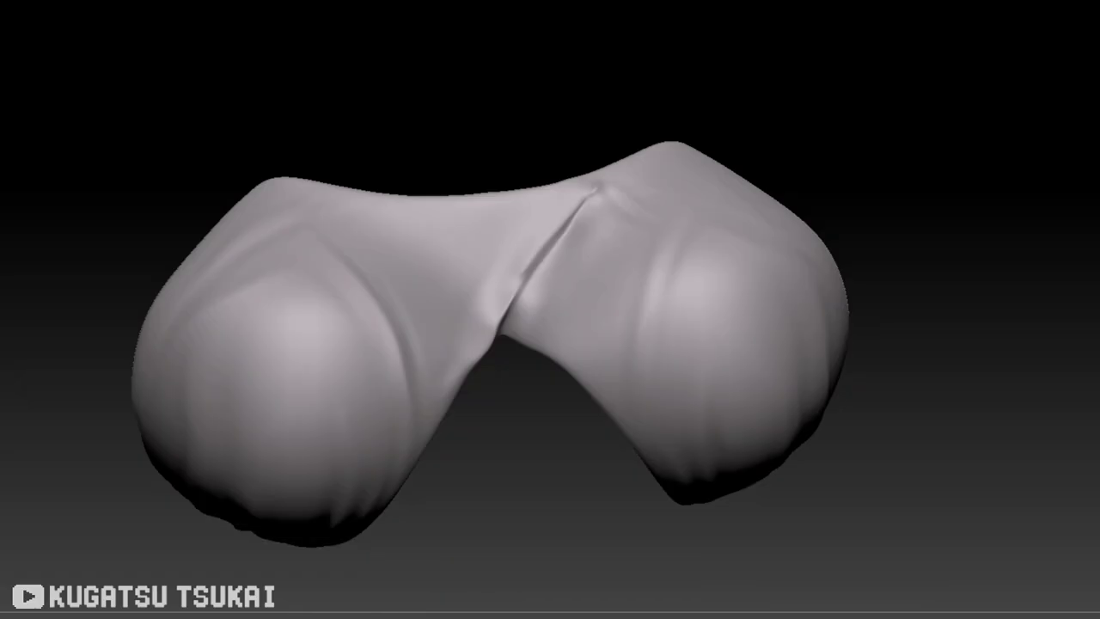
pyautogui.keyDown('ctrl'); pyautogui.keyDown('shift'); pyautogui.moveTo(769, 126); pyautogui.dragTo(904, 599); pyautogui.keyUp('shift'); pyautogui.keyUp('ctrl')
pyautogui.moveTo(1060, 321)
pyautogui.keyDown('ctrl'); pyautogui.keyDown('shift'); pyautogui.mouseDown()
pyautogui.moveTo(1088, 315)
pyautogui.moveTo(651, 479)
pyautogui.moveTo(653, 246)
pyautogui.moveTo(27, 103)
pyautogui.moveTo(184, 381)
pyautogui.moveTo(502, 293)
pyautogui.moveTo(539, 180)
pyautogui.moveTo(506, 177)
pyautogui.moveTo(739, 322)
pyautogui.moveTo(593, 299)
pyautogui.moveTo(914, 228)
pyautogui.moveTo(545, 473)
pyautogui.moveTo(511, 319)
pyautogui.moveTo(905, 308)
pyautogui.mouseUp(); pyautogui.keyUp('shift'); pyautogui.keyUp('ctrl')
pyautogui.moveTo(822, 481)
pyautogui.mouseDown()
pyautogui.moveTo(579, 438)
pyautogui.moveTo(570, 364)
pyautogui.moveTo(1087, 386)
pyautogui.moveTo(766, 183)
pyautogui.mouseUp()
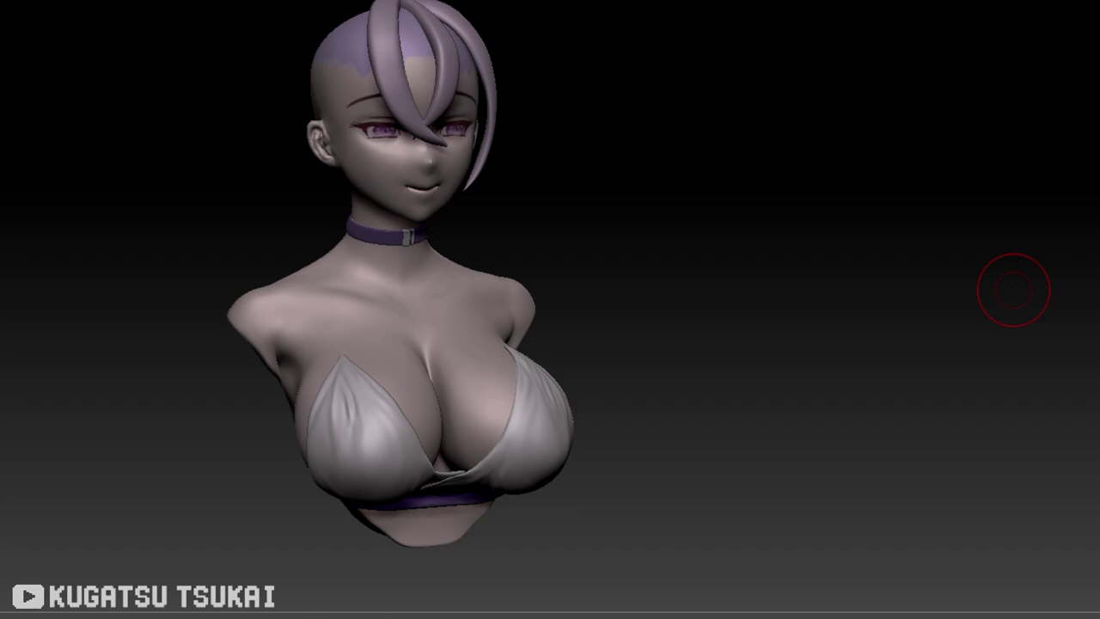
# - Orbit from a frontal to an upright three-quarter view, closing in on the neck and shoulder
pyautogui.moveTo(835, 247); pyautogui.dragTo(727, 393)
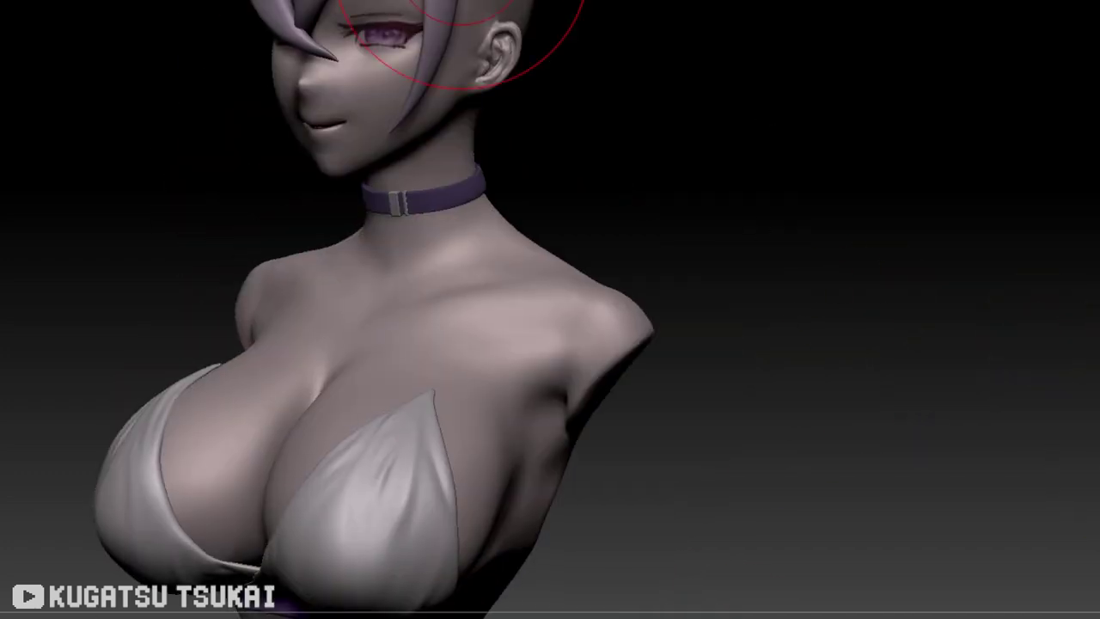
pyautogui.moveTo(464, 34)
pyautogui.mouseDown()
pyautogui.moveTo(516, 369)
pyautogui.moveTo(774, 258)
pyautogui.moveTo(1036, 278)
pyautogui.mouseUp()
pyautogui.moveTo(735, 481)
pyautogui.mouseDown()
pyautogui.moveTo(523, 182)
pyautogui.moveTo(263, 153)
pyautogui.moveTo(560, 239)
pyautogui.moveTo(381, 184)
pyautogui.moveTo(697, 115)
pyautogui.moveTo(772, 83)
pyautogui.mouseUp()
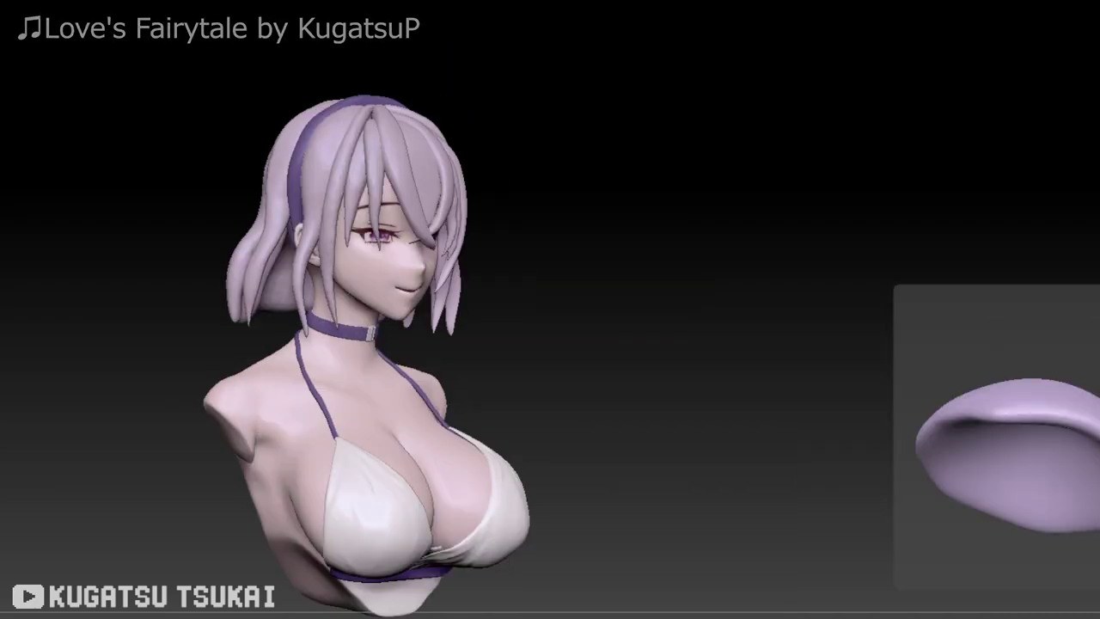
# - Tilt the bust to inspect its underside
pyautogui.moveTo(945, 325); pyautogui.dragTo(743, 373)
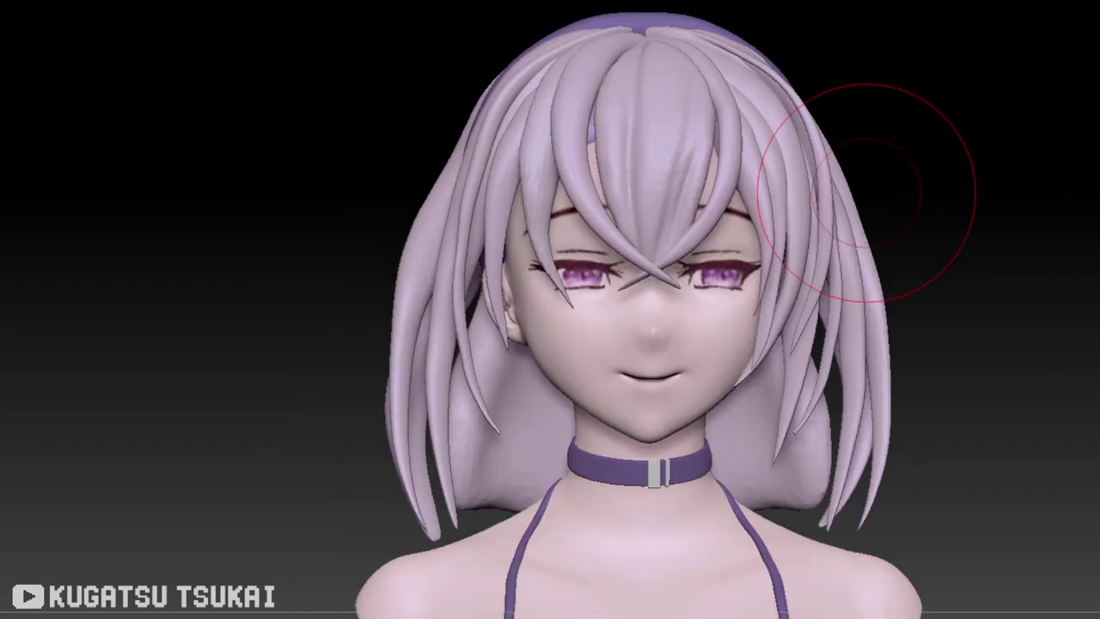
pyautogui.moveTo(958, 245); pyautogui.dragTo(803, 297)
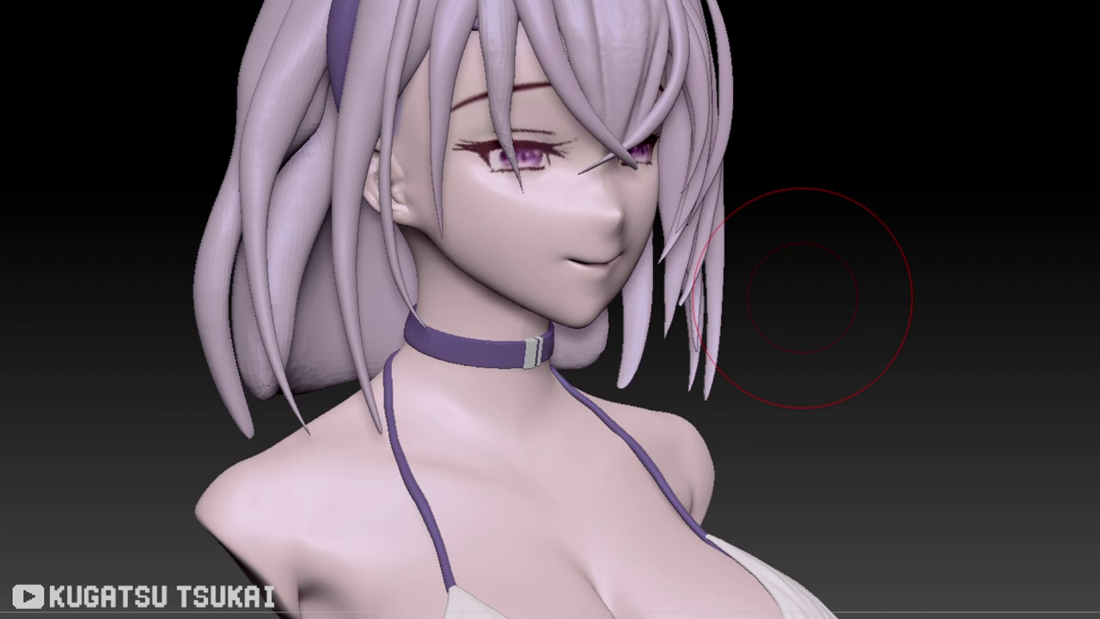
pyautogui.moveTo(802, 297)
pyautogui.mouseDown()
pyautogui.moveTo(703, 210)
pyautogui.moveTo(778, 105)
pyautogui.mouseUp()
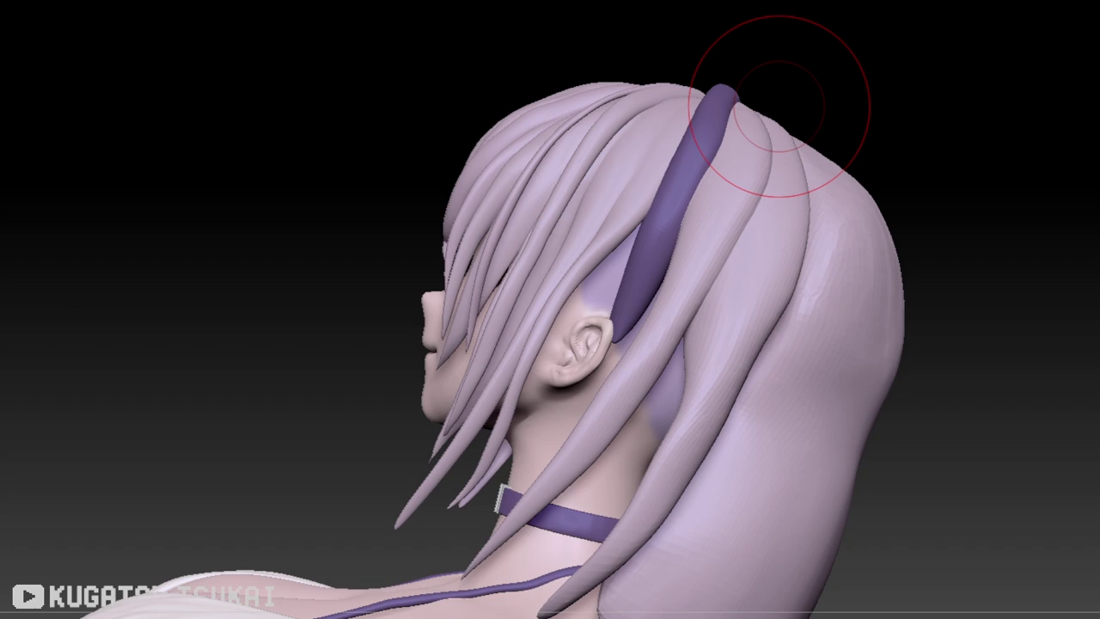
# - Zoom out to see the whole bust model
pyautogui.moveTo(779, 105)
pyautogui.mouseDown()
pyautogui.moveTo(839, 68)
pyautogui.moveTo(717, 365)
pyautogui.moveTo(919, 276)
pyautogui.moveTo(795, 272)
pyautogui.moveTo(668, 300)
pyautogui.moveTo(953, 315)
pyautogui.moveTo(937, 330)
pyautogui.moveTo(805, 378)
pyautogui.moveTo(611, 160)
pyautogui.moveTo(749, 63)
pyautogui.moveTo(852, 221)
pyautogui.moveTo(524, 285)
pyautogui.moveTo(854, 194)
pyautogui.moveTo(1043, 319)
pyautogui.mouseUp()
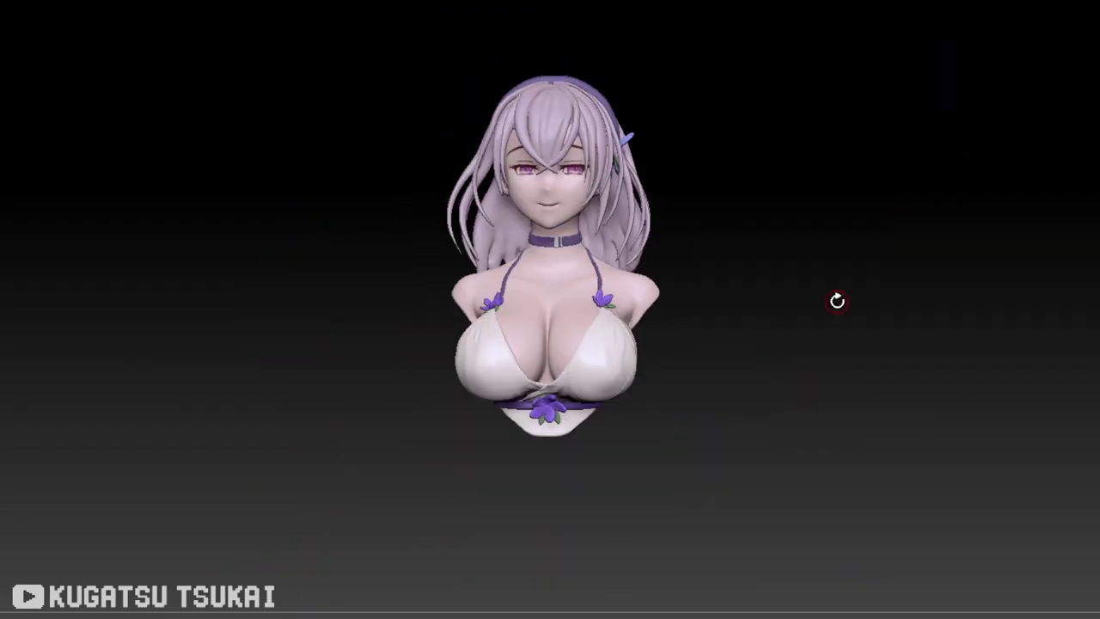
# - Turn the bust to face forward
pyautogui.moveTo(235, 557); pyautogui.dragTo(937, 99)
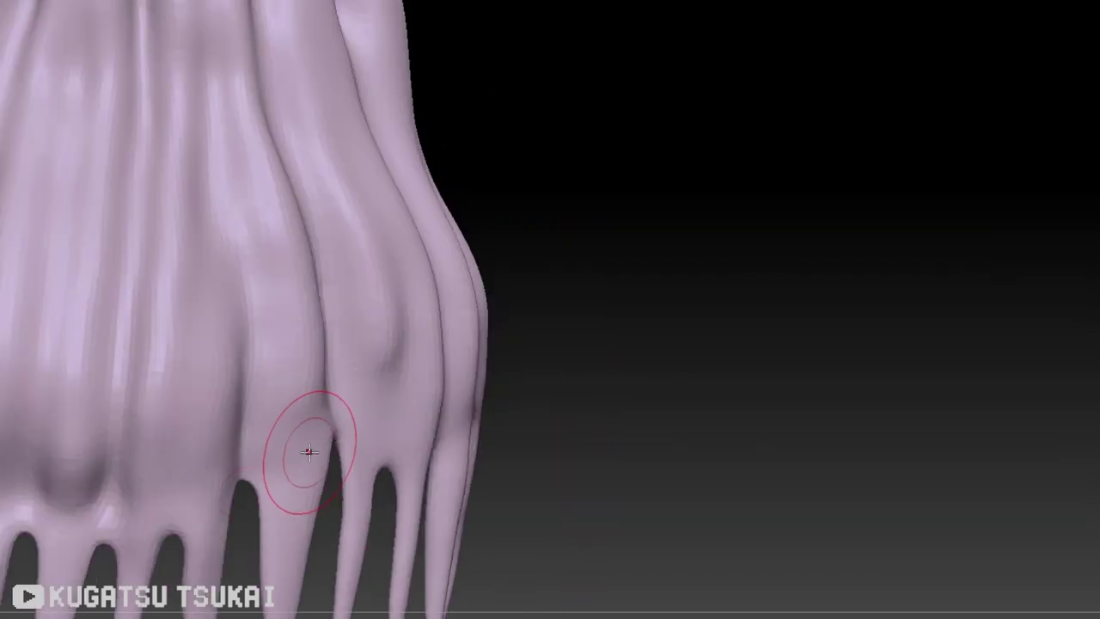
# - Orbit around the isolated back hair clump to see it whole and from a new angle
pyautogui.moveTo(300, 454); pyautogui.dragTo(405, 274)
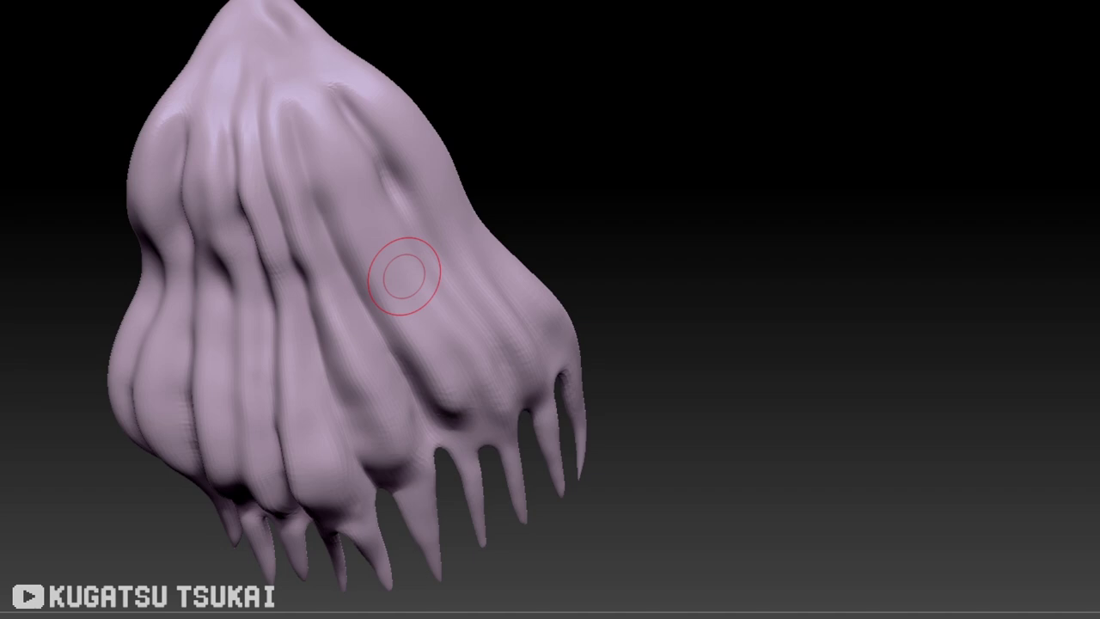
pyautogui.moveTo(404, 275)
pyautogui.mouseDown(button='right')
pyautogui.moveTo(197, 381)
pyautogui.moveTo(400, 275)
pyautogui.moveTo(720, 211)
pyautogui.mouseUp(button='right')
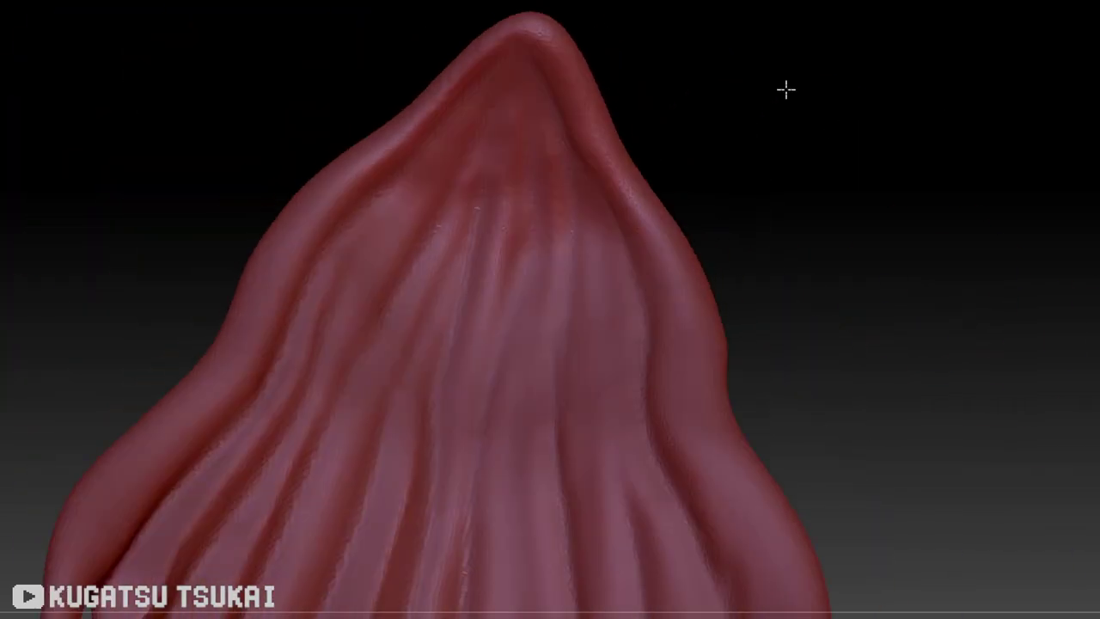
# - Pick a different sculpting brush from the B brush list and inspect the pointed hair tips closely
pyautogui.moveTo(786, 89)
pyautogui.mouseDown()
pyautogui.moveTo(632, 4)
pyautogui.moveTo(432, 235)
pyautogui.moveTo(928, 368)
pyautogui.moveTo(330, 66)
pyautogui.moveTo(800, 492)
pyautogui.mouseUp()
pyautogui.press('b')
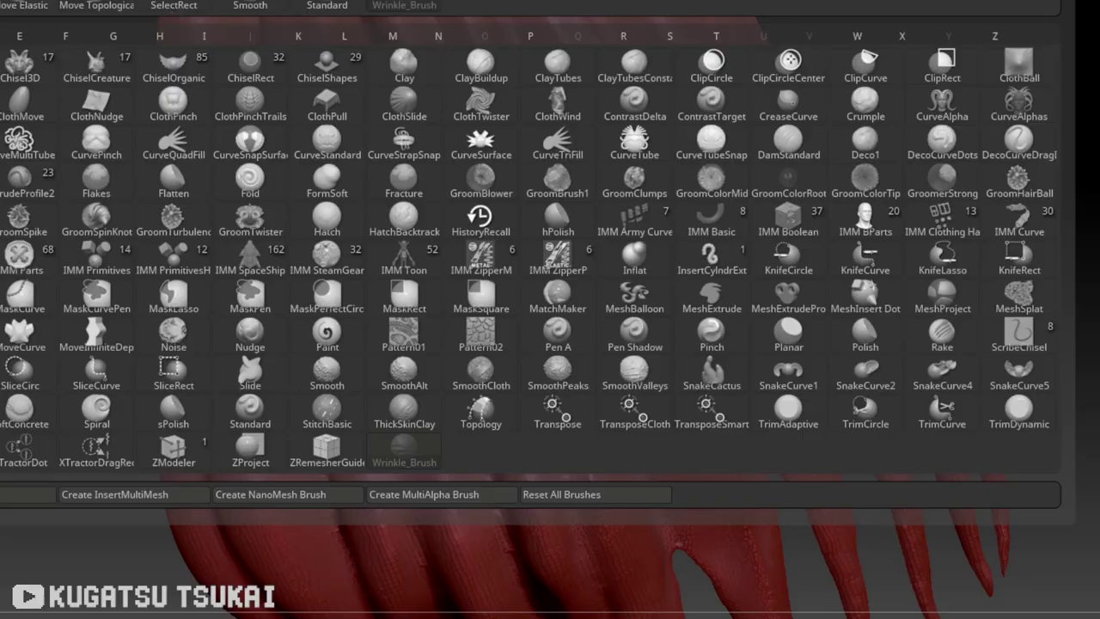
pyautogui.moveTo(228, 545)
pyautogui.mouseDown()
pyautogui.moveTo(710, 445)
pyautogui.moveTo(1075, 249)
pyautogui.moveTo(980, 154)
pyautogui.moveTo(651, 221)
pyautogui.moveTo(583, 199)
pyautogui.moveTo(364, 454)
pyautogui.moveTo(569, 364)
pyautogui.moveTo(653, 584)
pyautogui.mouseUp()
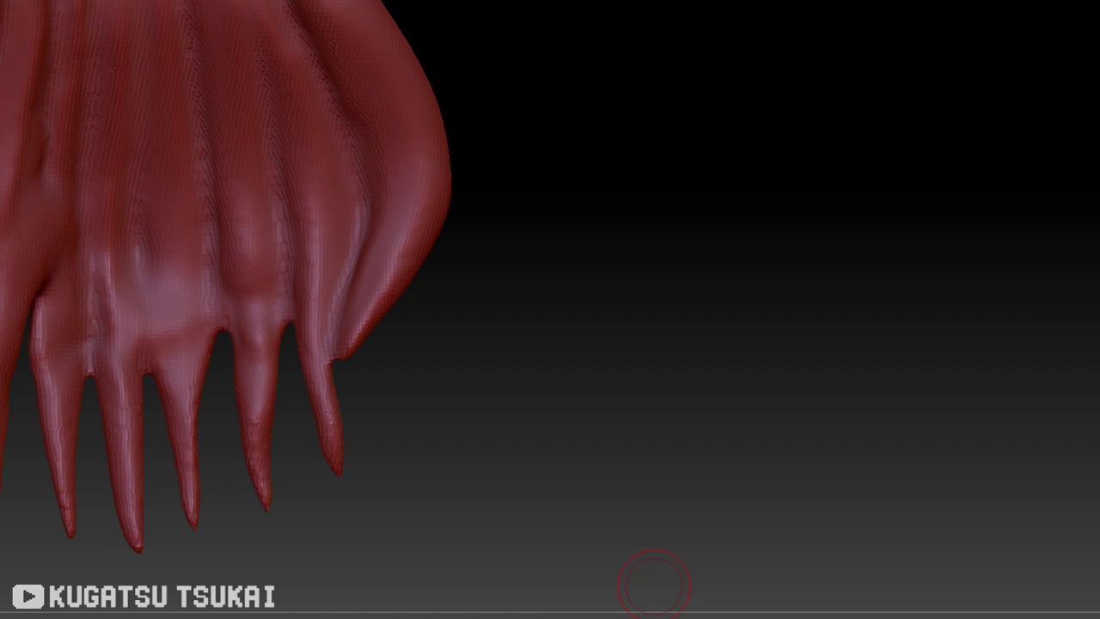
pyautogui.moveTo(653, 584)
pyautogui.mouseDown()
pyautogui.moveTo(315, 163)
pyautogui.moveTo(373, 44)
pyautogui.moveTo(731, 280)
pyautogui.moveTo(1070, 88)
pyautogui.moveTo(351, 229)
pyautogui.moveTo(891, 181)
pyautogui.moveTo(430, 396)
pyautogui.moveTo(577, 238)
pyautogui.moveTo(1046, 344)
pyautogui.moveTo(690, 545)
pyautogui.moveTo(825, 224)
pyautogui.moveTo(835, 272)
pyautogui.moveTo(618, 148)
pyautogui.moveTo(549, 280)
pyautogui.mouseUp()
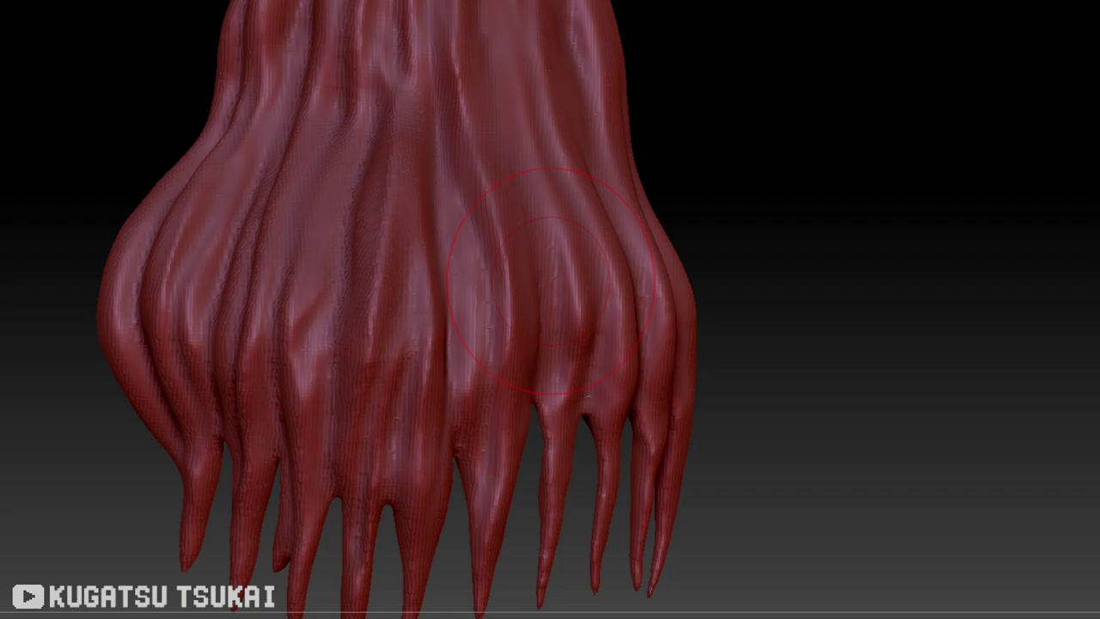
pyautogui.moveTo(551, 281)
pyautogui.mouseDown()
pyautogui.moveTo(665, 25)
pyautogui.moveTo(356, 113)
pyautogui.moveTo(911, 218)
pyautogui.moveTo(520, 116)
pyautogui.moveTo(307, 179)
pyautogui.moveTo(56, 435)
pyautogui.moveTo(567, 164)
pyautogui.moveTo(549, 164)
pyautogui.moveTo(678, 355)
pyautogui.moveTo(891, 314)
pyautogui.moveTo(560, 272)
pyautogui.moveTo(1009, 260)
pyautogui.moveTo(429, 484)
pyautogui.moveTo(4, 177)
pyautogui.mouseUp()
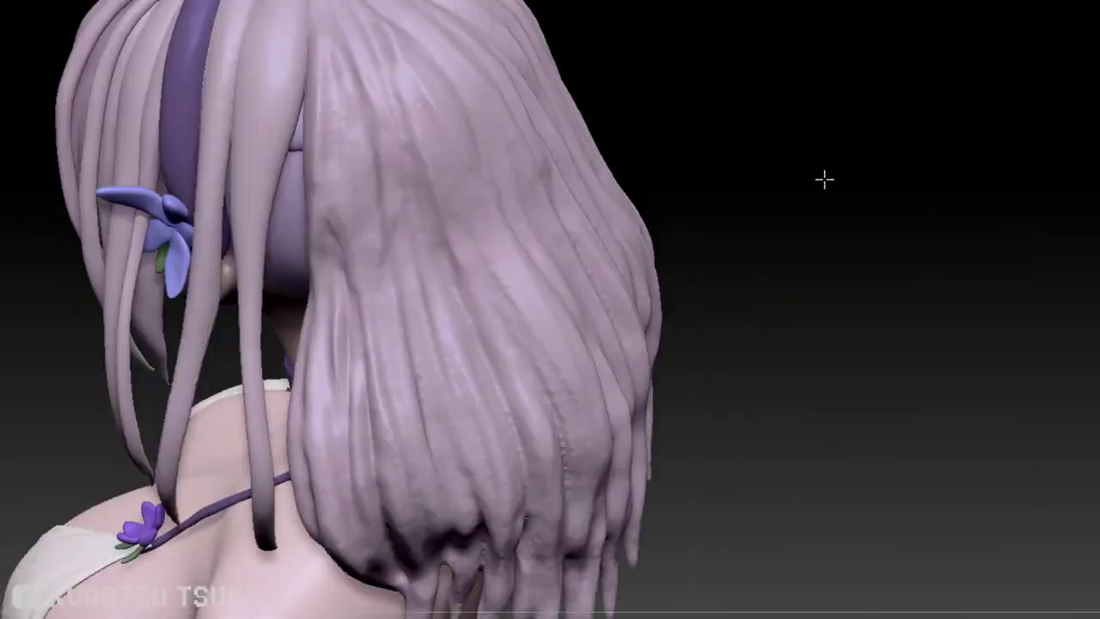
# - Orbit the hair from its underside round to side and back views of the head
pyautogui.moveTo(823, 177)
pyautogui.mouseDown()
pyautogui.moveTo(662, 246)
pyautogui.moveTo(999, 297)
pyautogui.moveTo(356, 258)
pyautogui.moveTo(349, 105)
pyautogui.moveTo(498, 61)
pyautogui.mouseUp()
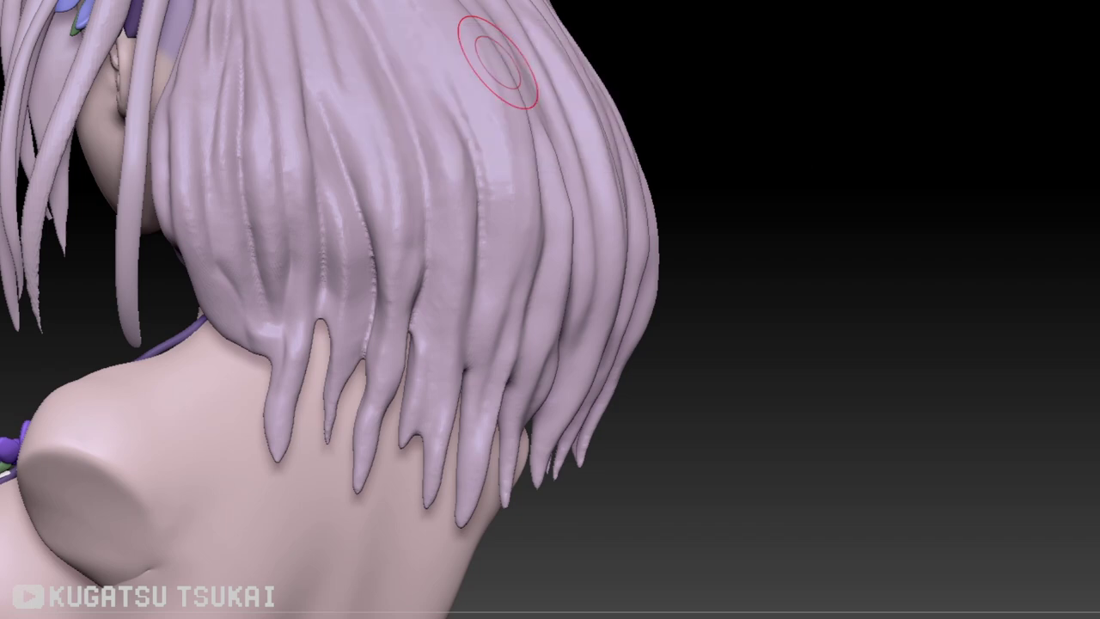
pyautogui.moveTo(498, 61)
pyautogui.mouseDown()
pyautogui.moveTo(693, 179)
pyautogui.moveTo(344, 255)
pyautogui.moveTo(347, 108)
pyautogui.moveTo(235, 309)
pyautogui.moveTo(937, 302)
pyautogui.mouseUp()
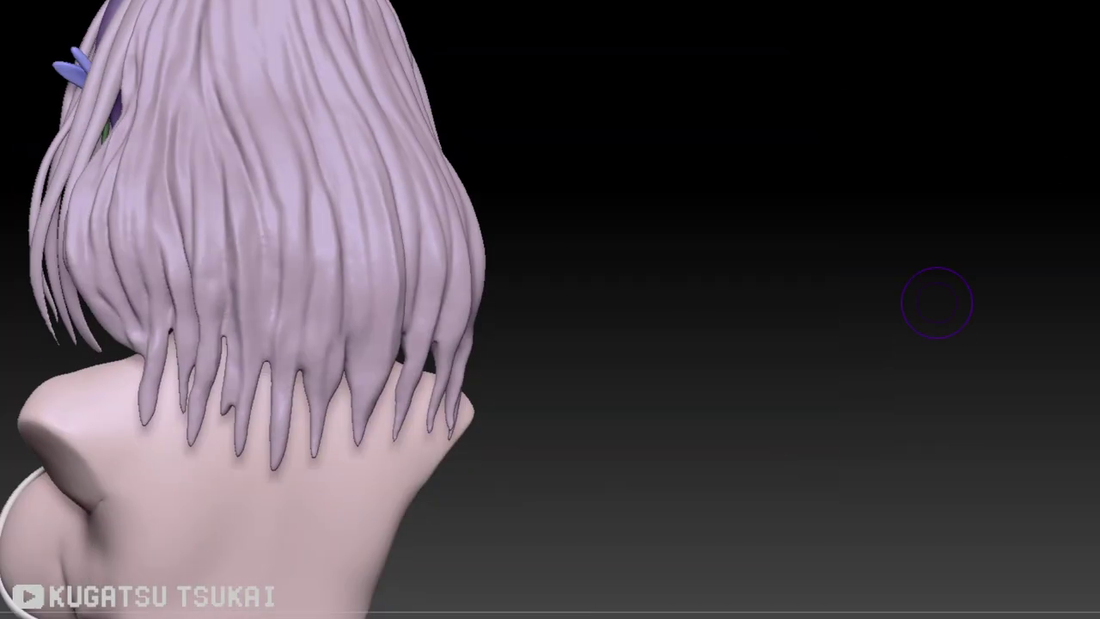
pyautogui.moveTo(937, 302)
pyautogui.mouseDown()
pyautogui.moveTo(741, 106)
pyautogui.moveTo(299, 244)
pyautogui.moveTo(278, 115)
pyautogui.moveTo(992, 39)
pyautogui.moveTo(960, 341)
pyautogui.moveTo(1099, 306)
pyautogui.mouseUp()
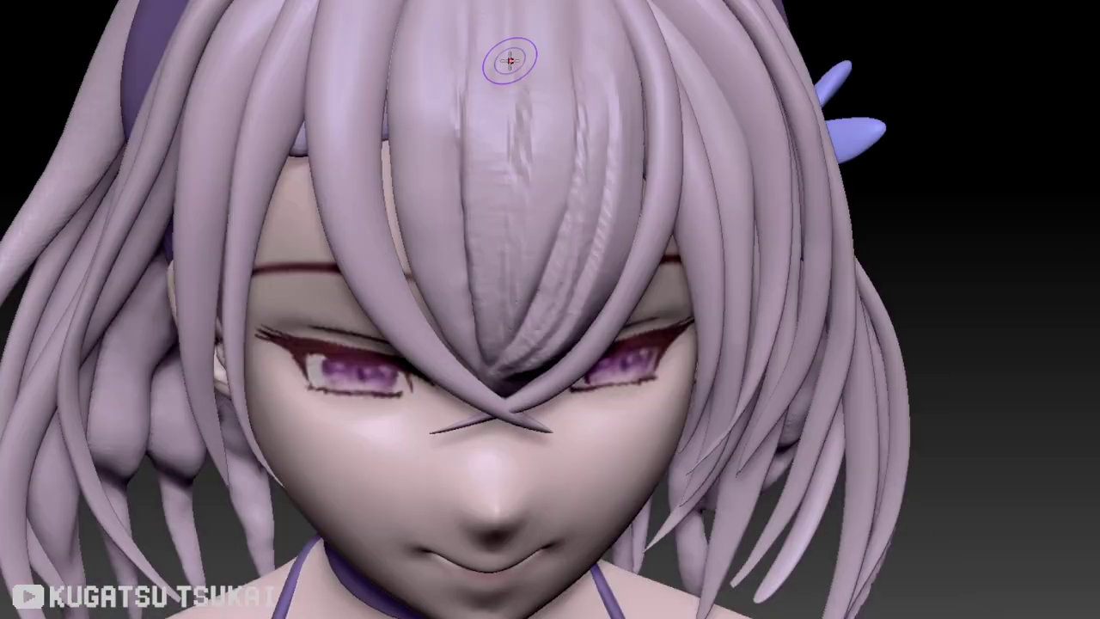
# - Carve a vertical groove down the middle front hair strand over the forehead
pyautogui.moveTo(510, 60); pyautogui.dragTo(511, 111)
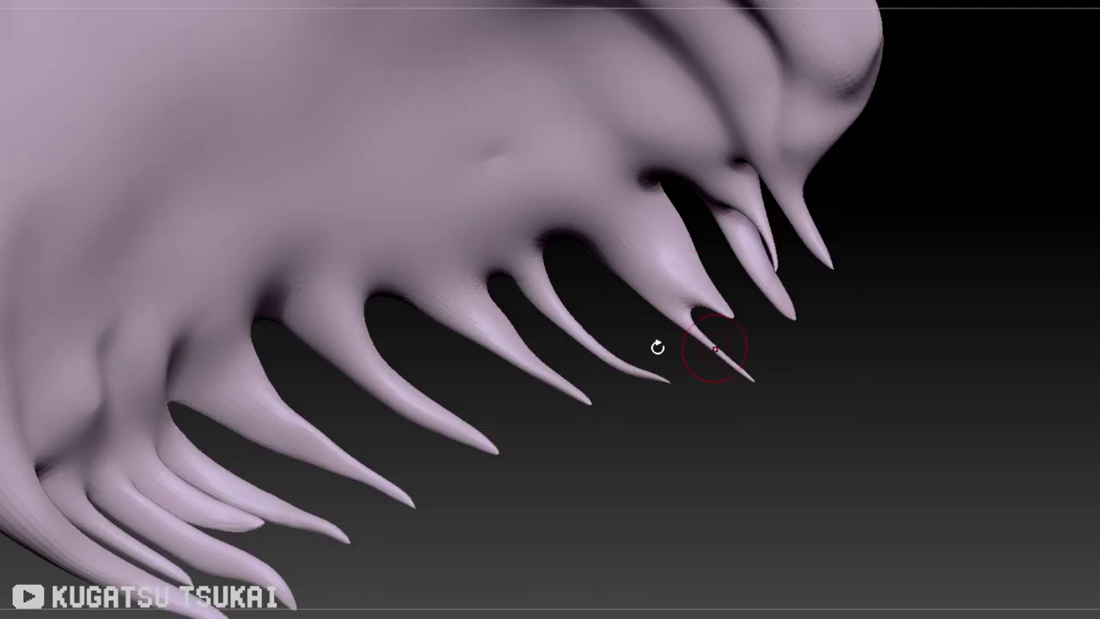
# - Turn to the back of the head and reshape and smooth a pointed back hair strand tip
pyautogui.moveTo(658, 346)
pyautogui.mouseDown()
pyautogui.moveTo(770, 246)
pyautogui.moveTo(992, 255)
pyautogui.mouseUp()
pyautogui.moveTo(777, 211); pyautogui.dragTo(423, 248)
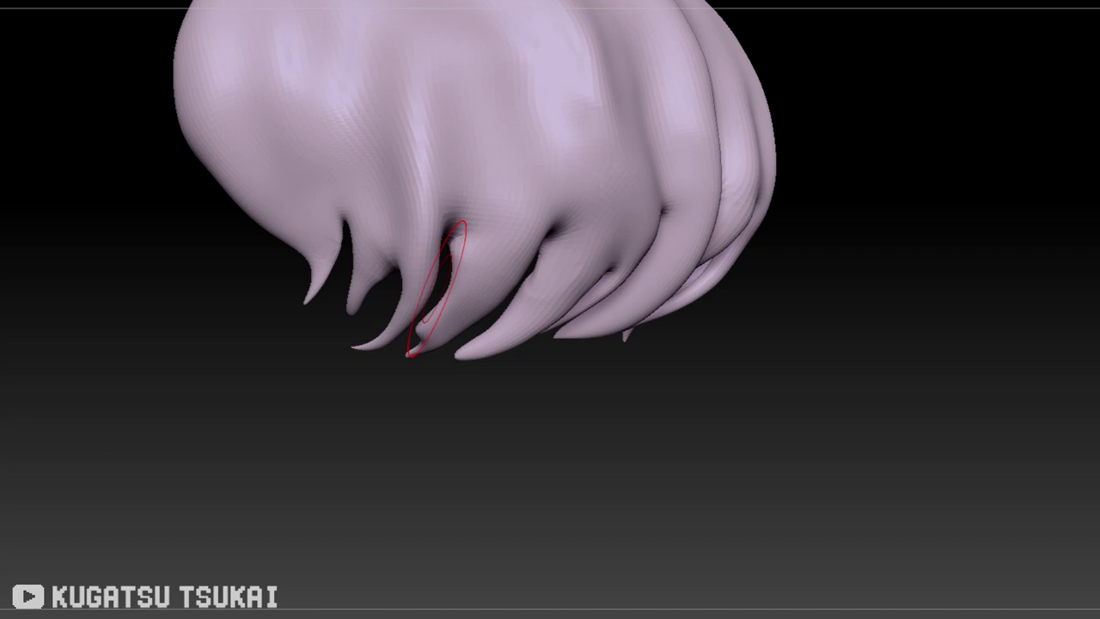
pyautogui.moveTo(437, 289); pyautogui.dragTo(430, 320)
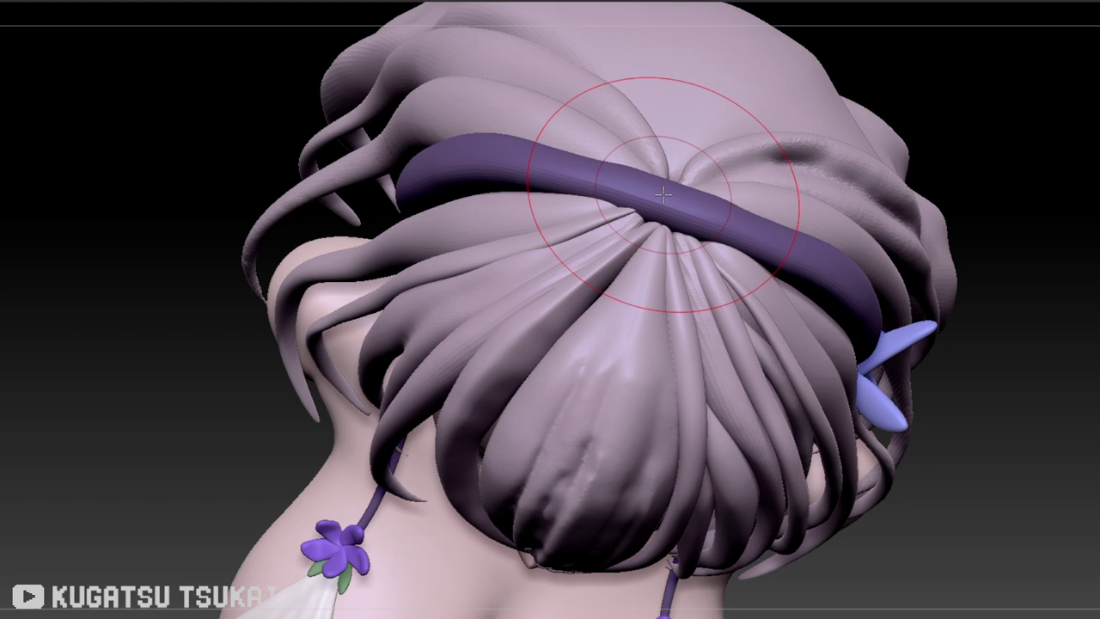
# - Orbit to a back three-quarter view of the head and pick sculpting brushes for the back strands
pyautogui.moveTo(663, 196)
pyautogui.mouseDown(button='right')
pyautogui.moveTo(737, 282)
pyautogui.moveTo(798, 282)
pyautogui.moveTo(797, 319)
pyautogui.moveTo(585, 425)
pyautogui.moveTo(490, 49)
pyautogui.moveTo(710, 164)
pyautogui.moveTo(591, 317)
pyautogui.moveTo(533, 361)
pyautogui.moveTo(482, 430)
pyautogui.moveTo(413, 589)
pyautogui.moveTo(1024, 307)
pyautogui.moveTo(843, 381)
pyautogui.moveTo(550, 386)
pyautogui.moveTo(531, 237)
pyautogui.mouseUp(button='right')
pyautogui.moveTo(530, 323)
pyautogui.mouseDown(button='right')
pyautogui.moveTo(737, 94)
pyautogui.moveTo(558, 214)
pyautogui.moveTo(513, 384)
pyautogui.moveTo(487, 398)
pyautogui.moveTo(560, 611)
pyautogui.moveTo(571, 287)
pyautogui.moveTo(521, 258)
pyautogui.moveTo(614, 246)
pyautogui.mouseUp(button='right')
pyautogui.moveTo(846, 232)
pyautogui.mouseDown(button='right')
pyautogui.moveTo(590, 283)
pyautogui.moveTo(613, 293)
pyautogui.mouseUp(button='right')
pyautogui.press('b')
pyautogui.click(540, 282)
pyautogui.moveTo(540, 283)
pyautogui.mouseDown(button='right')
pyautogui.moveTo(1066, 422)
pyautogui.moveTo(668, 375)
pyautogui.moveTo(976, 422)
pyautogui.moveTo(911, 293)
pyautogui.moveTo(974, 376)
pyautogui.moveTo(727, 514)
pyautogui.moveTo(589, 504)
pyautogui.moveTo(1031, 66)
pyautogui.moveTo(835, 233)
pyautogui.moveTo(666, 329)
pyautogui.moveTo(1088, 135)
pyautogui.moveTo(992, 233)
pyautogui.moveTo(592, 171)
pyautogui.moveTo(461, 300)
pyautogui.moveTo(982, 201)
pyautogui.moveTo(957, 258)
pyautogui.moveTo(989, 283)
pyautogui.moveTo(503, 29)
pyautogui.moveTo(871, 147)
pyautogui.moveTo(560, 172)
pyautogui.moveTo(441, 410)
pyautogui.moveTo(564, 388)
pyautogui.moveTo(479, 306)
pyautogui.moveTo(888, 376)
pyautogui.mouseUp(button='right')
pyautogui.press('b')
pyautogui.click(976, 422)
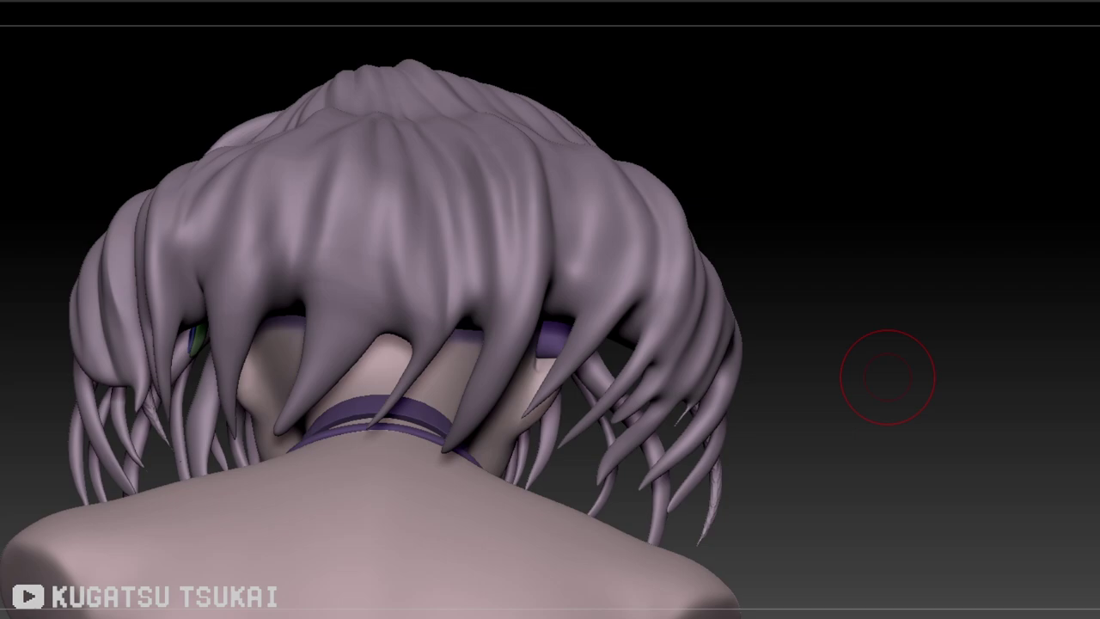
pyautogui.moveTo(887, 376)
pyautogui.mouseDown()
pyautogui.moveTo(191, 325)
pyautogui.moveTo(941, 309)
pyautogui.moveTo(607, 233)
pyautogui.moveTo(581, 402)
pyautogui.moveTo(951, 449)
pyautogui.moveTo(457, 454)
pyautogui.moveTo(541, 413)
pyautogui.moveTo(601, 361)
pyautogui.mouseUp()
pyautogui.moveTo(1096, 39)
pyautogui.mouseDown()
pyautogui.moveTo(943, 410)
pyautogui.moveTo(111, 459)
pyautogui.moveTo(508, 271)
pyautogui.moveTo(1076, 498)
pyautogui.moveTo(425, 422)
pyautogui.moveTo(904, 372)
pyautogui.mouseUp()
# - Select the Smooth brush and orbit to view the back of the head and neck
pyautogui.press('b')
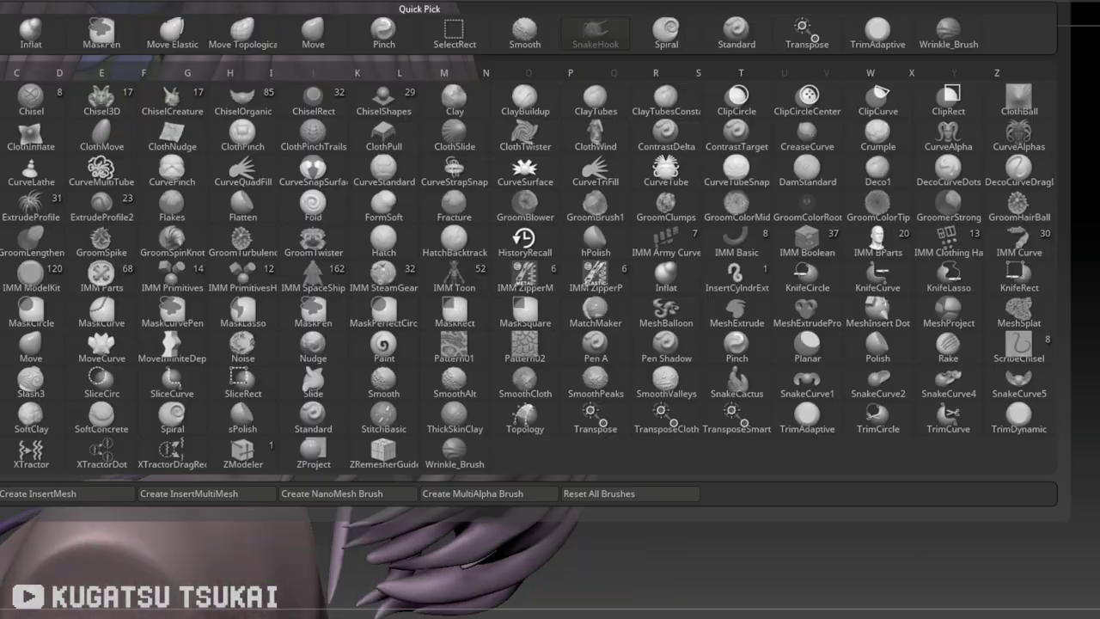
pyautogui.moveTo(1037, 332)
pyautogui.mouseDown()
pyautogui.moveTo(575, 522)
pyautogui.moveTo(815, 197)
pyautogui.moveTo(859, 422)
pyautogui.moveTo(402, 393)
pyautogui.moveTo(1056, 111)
pyautogui.moveTo(427, 324)
pyautogui.moveTo(1077, 263)
pyautogui.moveTo(478, 24)
pyautogui.moveTo(874, 275)
pyautogui.moveTo(275, 300)
pyautogui.moveTo(13, 593)
pyautogui.moveTo(1092, 233)
pyautogui.moveTo(651, 356)
pyautogui.moveTo(958, 167)
pyautogui.moveTo(918, 392)
pyautogui.moveTo(349, 192)
pyautogui.moveTo(958, 226)
pyautogui.moveTo(114, 365)
pyautogui.moveTo(172, 216)
pyautogui.moveTo(280, 369)
pyautogui.moveTo(432, 209)
pyautogui.moveTo(837, 253)
pyautogui.moveTo(456, 459)
pyautogui.moveTo(841, 318)
pyautogui.moveTo(1028, 164)
pyautogui.moveTo(1073, 300)
pyautogui.moveTo(1006, 200)
pyautogui.moveTo(1043, 265)
pyautogui.moveTo(486, 301)
pyautogui.moveTo(644, 197)
pyautogui.moveTo(579, 171)
pyautogui.moveTo(553, 348)
pyautogui.moveTo(535, 300)
pyautogui.moveTo(872, 349)
pyautogui.moveTo(1099, 206)
pyautogui.moveTo(536, 388)
pyautogui.moveTo(914, 275)
pyautogui.moveTo(329, 7)
pyautogui.moveTo(246, 430)
pyautogui.moveTo(258, 396)
pyautogui.moveTo(972, 300)
pyautogui.moveTo(993, 334)
pyautogui.moveTo(954, 438)
pyautogui.moveTo(1071, 182)
pyautogui.mouseUp()
pyautogui.press('b')
pyautogui.click(413, 387)
pyautogui.press('b')
pyautogui.press('b')
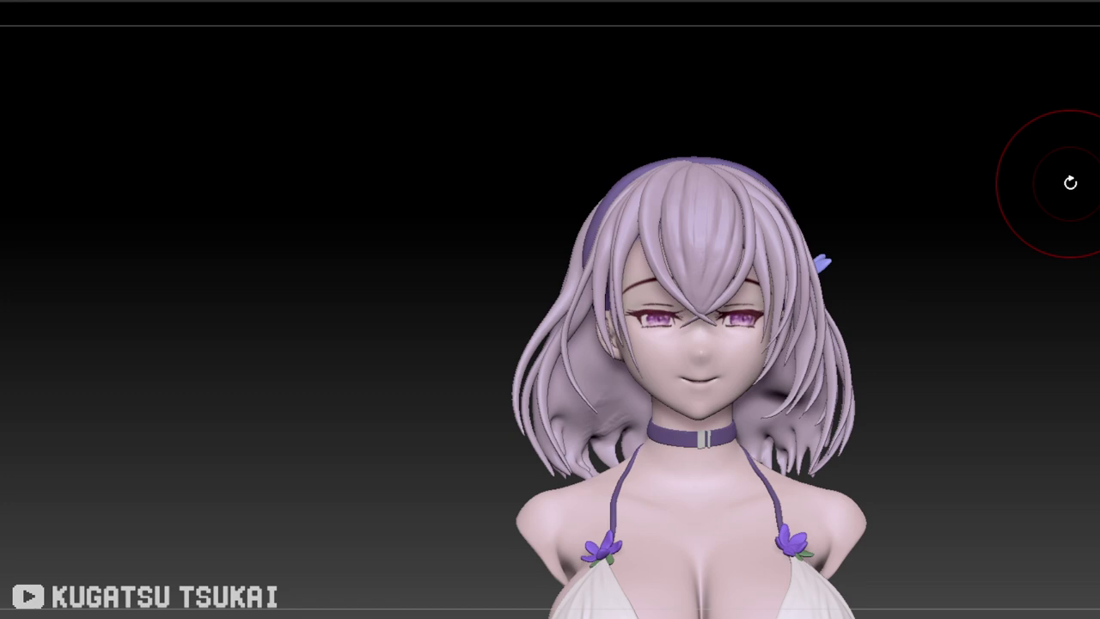
pyautogui.moveTo(1071, 182)
pyautogui.mouseDown()
pyautogui.moveTo(971, 263)
pyautogui.moveTo(997, 314)
pyautogui.moveTo(556, 203)
pyautogui.moveTo(794, 278)
pyautogui.moveTo(737, 392)
pyautogui.moveTo(1060, 246)
pyautogui.moveTo(778, 353)
pyautogui.moveTo(980, 336)
pyautogui.moveTo(766, 478)
pyautogui.moveTo(989, 343)
pyautogui.moveTo(737, 484)
pyautogui.moveTo(868, 413)
pyautogui.mouseUp()
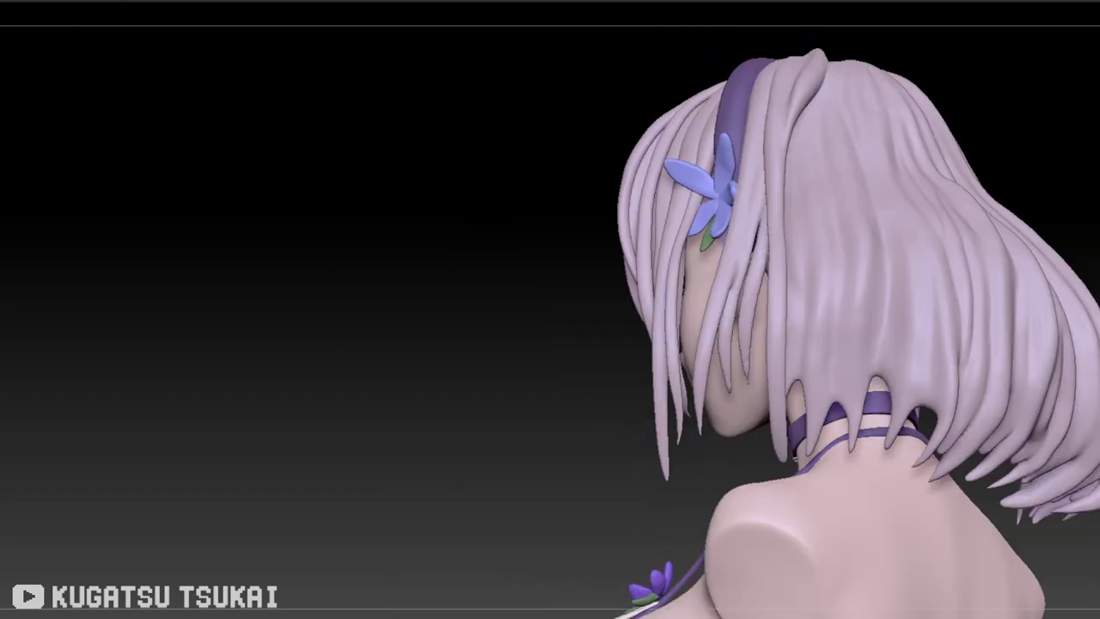
pyautogui.moveTo(868, 412)
pyautogui.mouseDown()
pyautogui.moveTo(1075, 146)
pyautogui.moveTo(352, 435)
pyautogui.moveTo(516, 78)
pyautogui.moveTo(565, 481)
pyautogui.moveTo(710, 398)
pyautogui.mouseUp()
pyautogui.keyDown('ctrl'); pyautogui.keyDown('shift'); pyautogui.click(613, 521); pyautogui.keyUp('shift'); pyautogui.keyUp('ctrl')
pyautogui.moveTo(614, 521)
pyautogui.mouseDown()
pyautogui.moveTo(770, 211)
pyautogui.moveTo(670, 324)
pyautogui.moveTo(774, 257)
pyautogui.moveTo(925, 199)
pyautogui.moveTo(663, 197)
pyautogui.moveTo(602, 301)
pyautogui.moveTo(565, 404)
pyautogui.moveTo(1099, 181)
pyautogui.moveTo(466, 430)
pyautogui.moveTo(628, 234)
pyautogui.mouseUp()
pyautogui.keyDown('ctrl'); pyautogui.keyDown('shift'); pyautogui.click(671, 324); pyautogui.keyUp('shift'); pyautogui.keyUp('ctrl')
pyautogui.moveTo(569, 283); pyautogui.dragTo(963, 253)
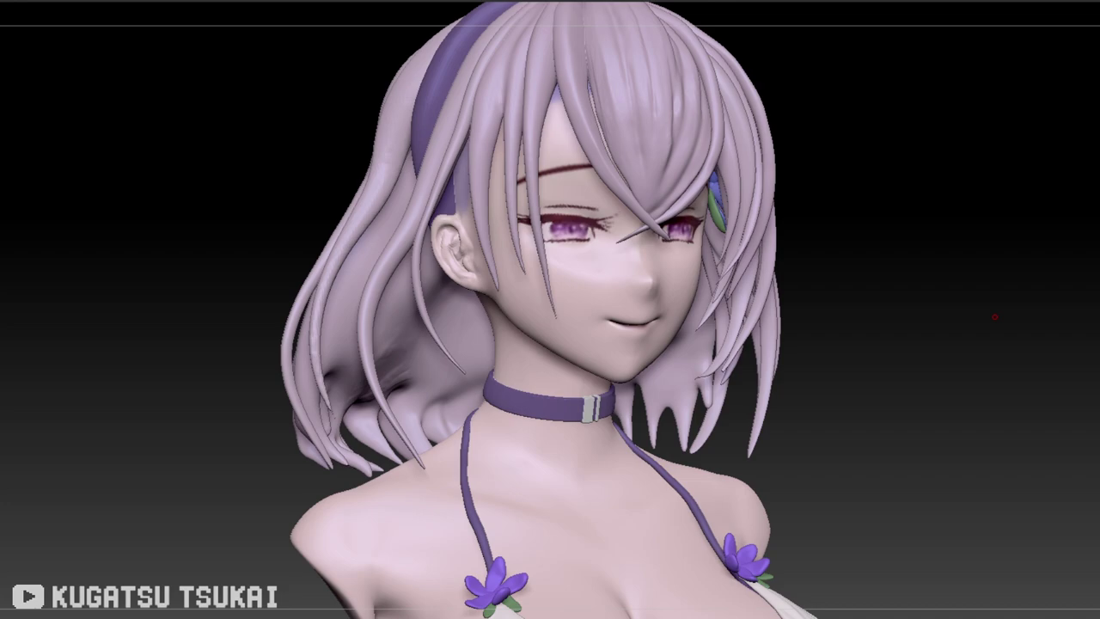
pyautogui.moveTo(995, 316)
pyautogui.mouseDown()
pyautogui.moveTo(929, 370)
pyautogui.moveTo(1031, 245)
pyautogui.moveTo(730, 219)
pyautogui.moveTo(185, 602)
pyautogui.moveTo(687, 405)
pyautogui.moveTo(1049, 209)
pyautogui.moveTo(429, 366)
pyautogui.moveTo(553, 283)
pyautogui.moveTo(958, 309)
pyautogui.moveTo(991, 369)
pyautogui.moveTo(959, 353)
pyautogui.moveTo(810, 192)
pyautogui.moveTo(727, 314)
pyautogui.moveTo(905, 315)
pyautogui.moveTo(601, 344)
pyautogui.moveTo(975, 250)
pyautogui.moveTo(565, 386)
pyautogui.moveTo(447, 227)
pyautogui.moveTo(271, 464)
pyautogui.moveTo(552, 283)
pyautogui.moveTo(209, 332)
pyautogui.moveTo(427, 331)
pyautogui.moveTo(325, 369)
pyautogui.moveTo(732, 263)
pyautogui.mouseUp()
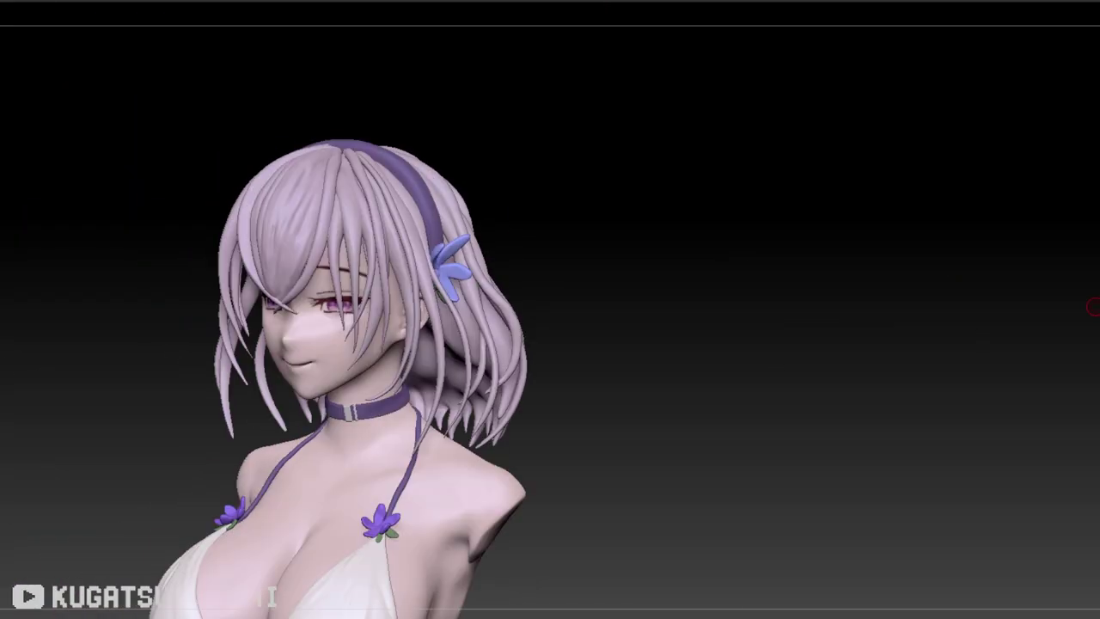
pyautogui.moveTo(1093, 307)
pyautogui.mouseDown()
pyautogui.moveTo(138, 422)
pyautogui.moveTo(484, 403)
pyautogui.moveTo(607, 246)
pyautogui.moveTo(484, 312)
pyautogui.moveTo(350, 413)
pyautogui.moveTo(393, 393)
pyautogui.moveTo(508, 295)
pyautogui.moveTo(511, 5)
pyautogui.moveTo(694, 277)
pyautogui.moveTo(653, 284)
pyautogui.moveTo(594, 128)
pyautogui.moveTo(748, 327)
pyautogui.moveTo(311, 370)
pyautogui.moveTo(970, 344)
pyautogui.moveTo(576, 103)
pyautogui.moveTo(35, 172)
pyautogui.moveTo(116, 486)
pyautogui.moveTo(369, 427)
pyautogui.moveTo(221, 290)
pyautogui.moveTo(512, 243)
pyautogui.mouseUp()
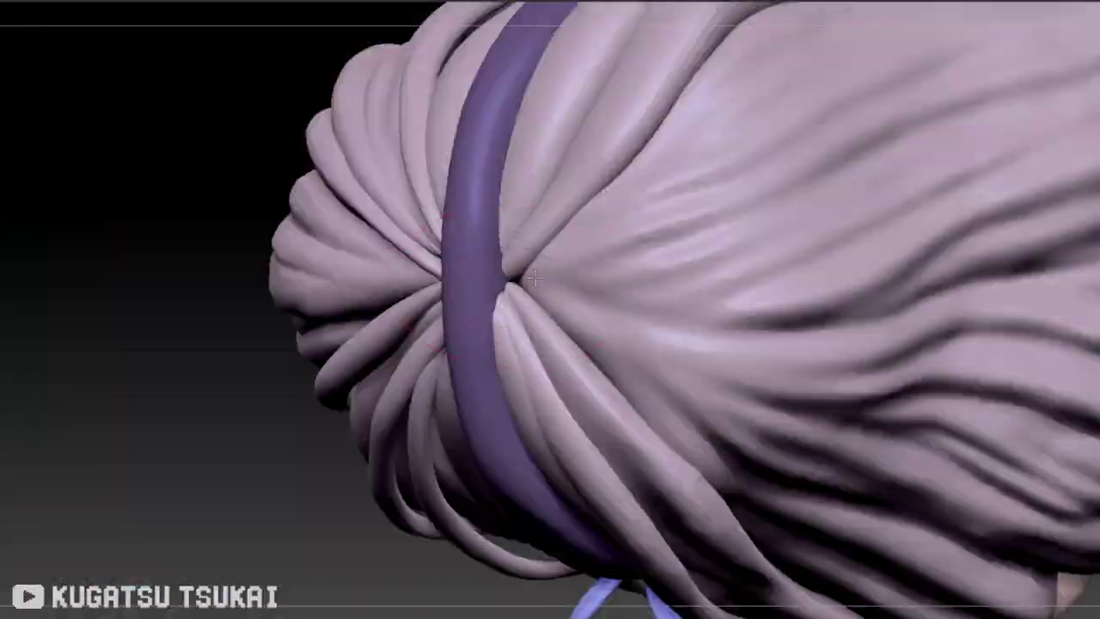
pyautogui.press('b')
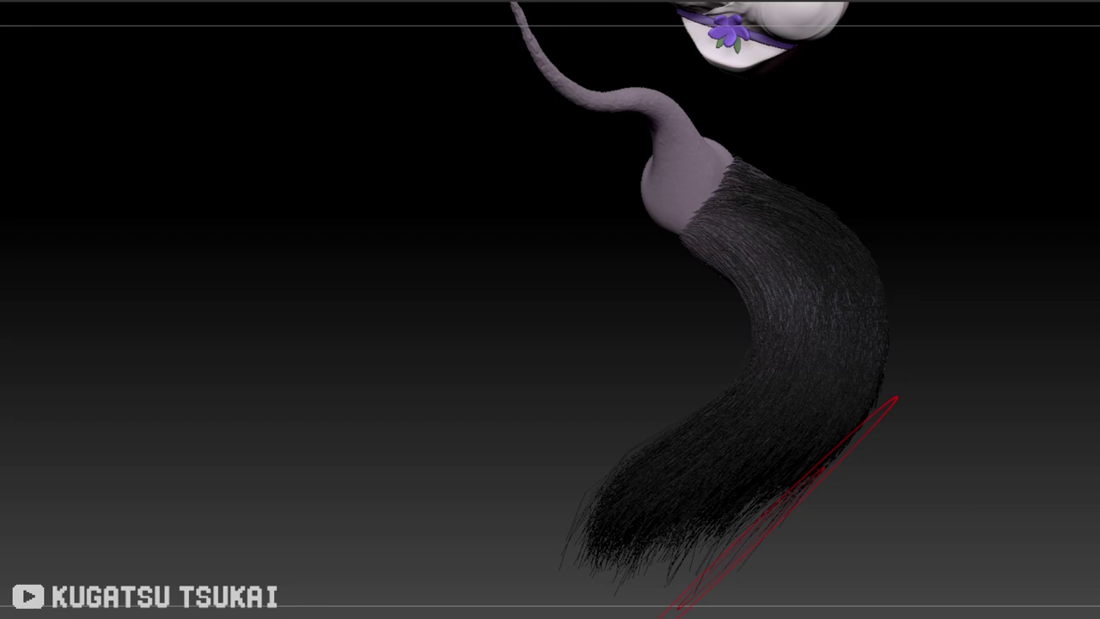
pyautogui.moveTo(782, 508); pyautogui.dragTo(1085, 129)
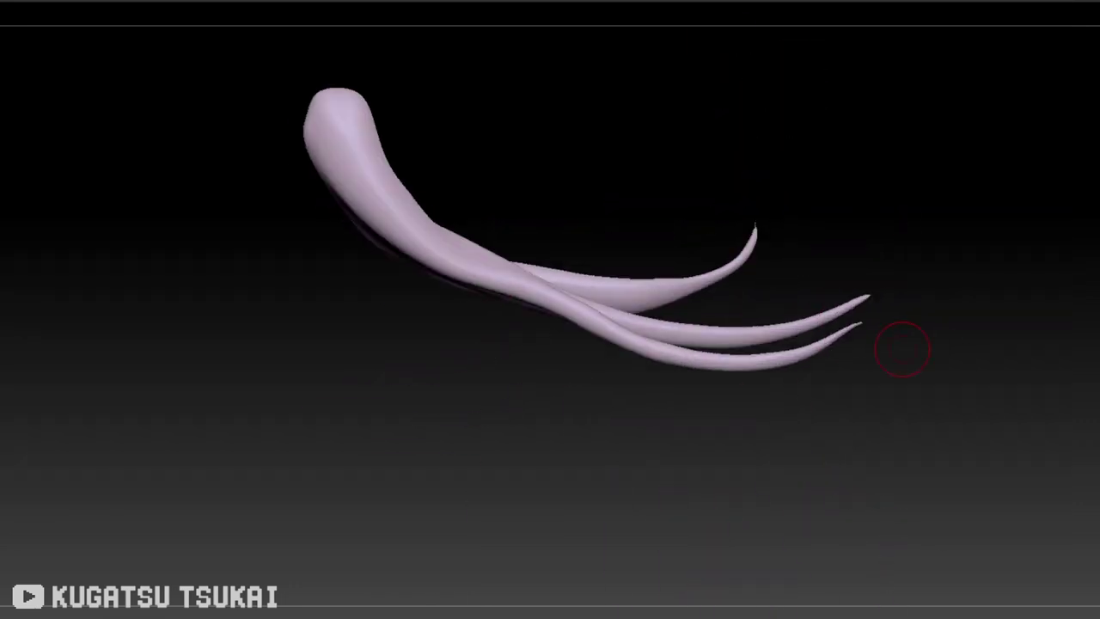
# - Orbit the head to inspect the forked hair strands from the side and from behind
pyautogui.moveTo(903, 349)
pyautogui.mouseDown()
pyautogui.moveTo(813, 332)
pyautogui.moveTo(706, 439)
pyautogui.mouseUp()
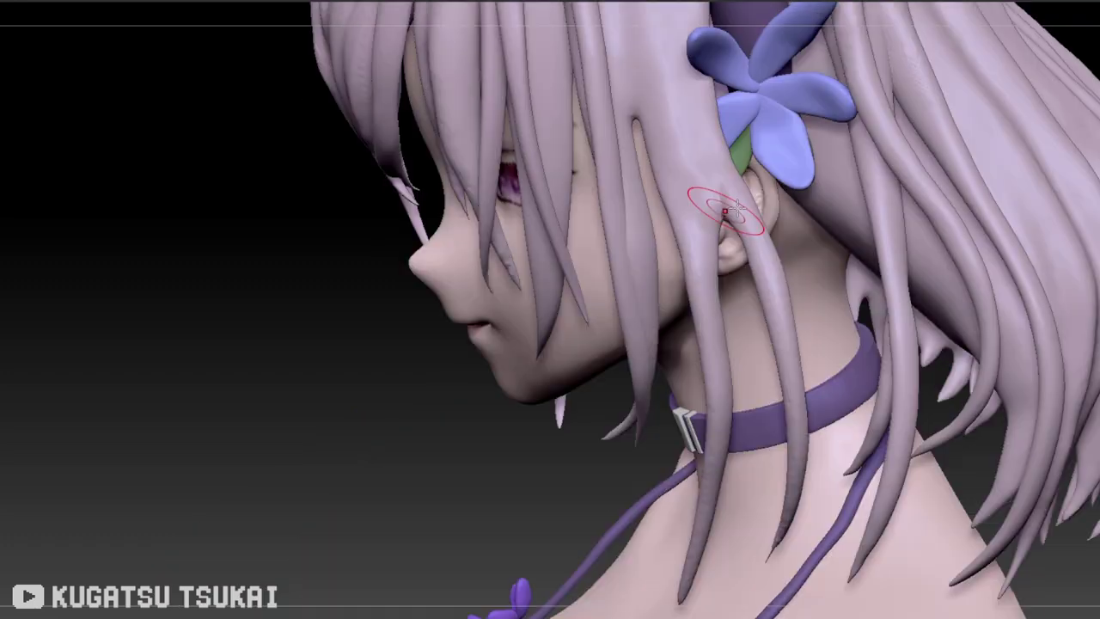
pyautogui.moveTo(1074, 255); pyautogui.dragTo(971, 156)
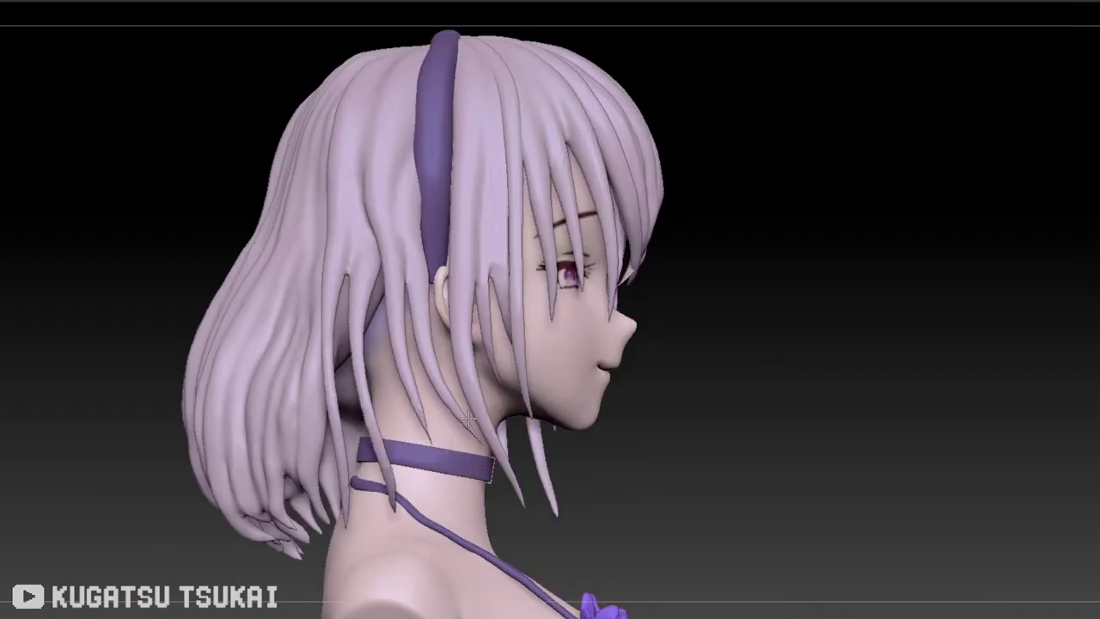
pyautogui.moveTo(468, 419)
pyautogui.mouseDown()
pyautogui.moveTo(749, 467)
pyautogui.moveTo(481, 49)
pyautogui.mouseUp()
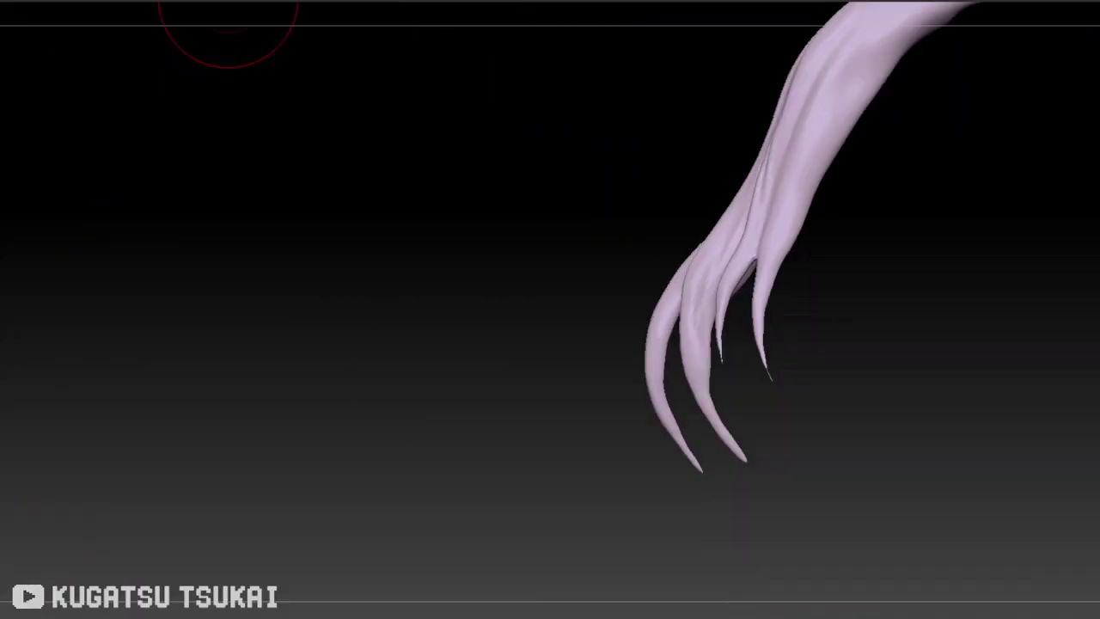
pyautogui.moveTo(228, 28)
pyautogui.mouseDown()
pyautogui.moveTo(779, 464)
pyautogui.moveTo(947, 213)
pyautogui.mouseUp()
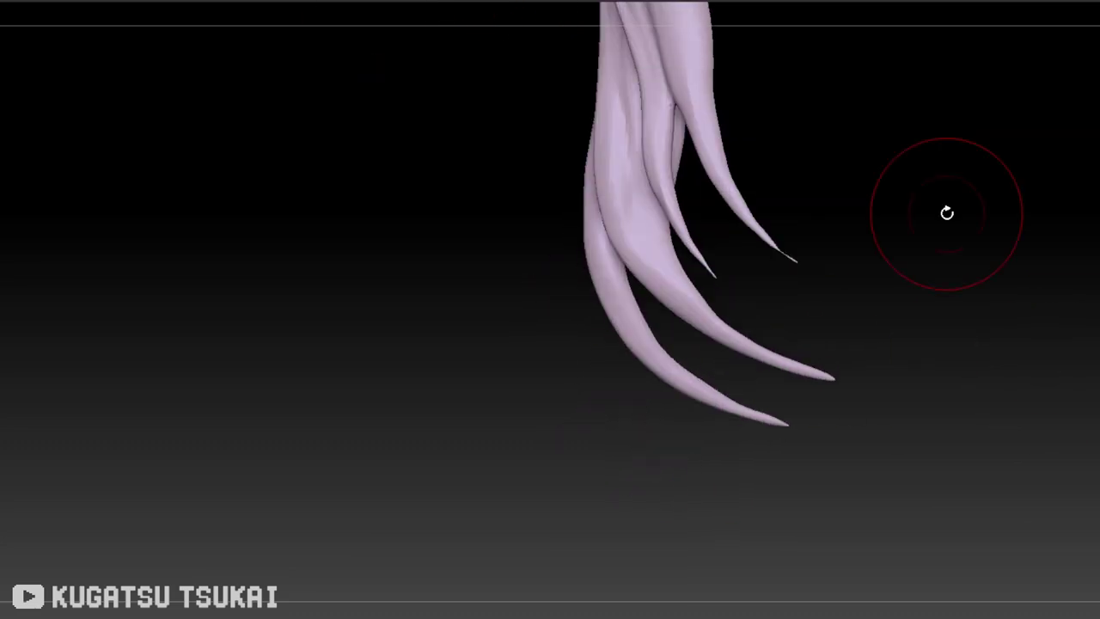
# - Rotate the soloed hair strand to inspect its long tapered tips
pyautogui.moveTo(947, 214)
pyautogui.mouseDown()
pyautogui.moveTo(688, 307)
pyautogui.moveTo(799, 330)
pyautogui.mouseUp()
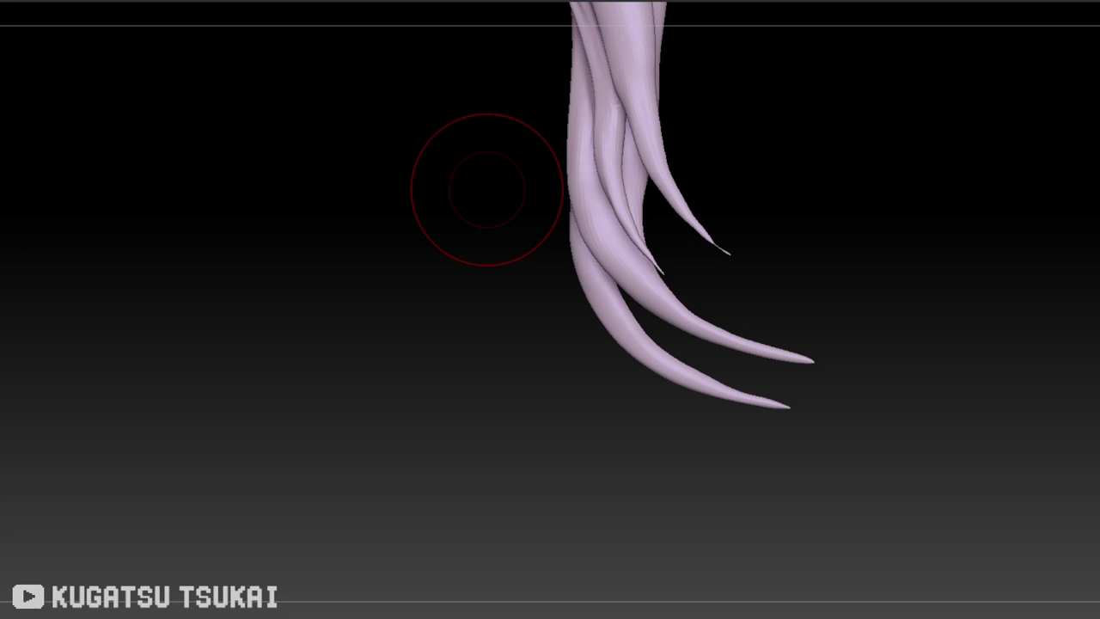
pyautogui.moveTo(486, 189); pyautogui.dragTo(887, 425)
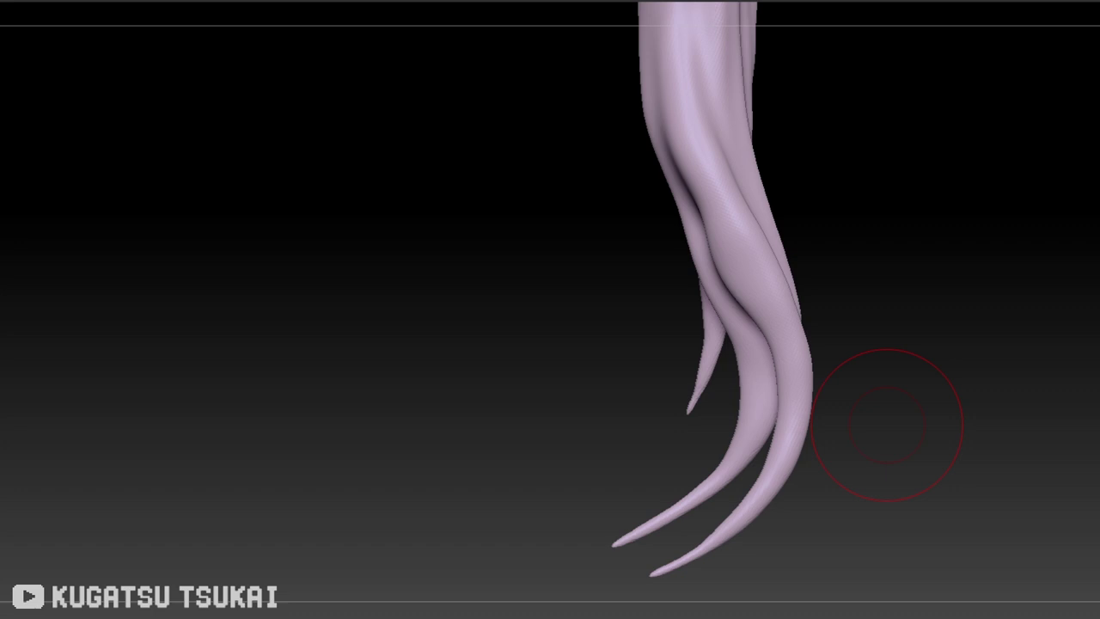
# - Pull back to view the whole bust and its back hair from behind
pyautogui.moveTo(887, 424)
pyautogui.mouseDown()
pyautogui.moveTo(940, 179)
pyautogui.moveTo(1041, 326)
pyautogui.moveTo(950, 357)
pyautogui.moveTo(862, 232)
pyautogui.mouseUp()
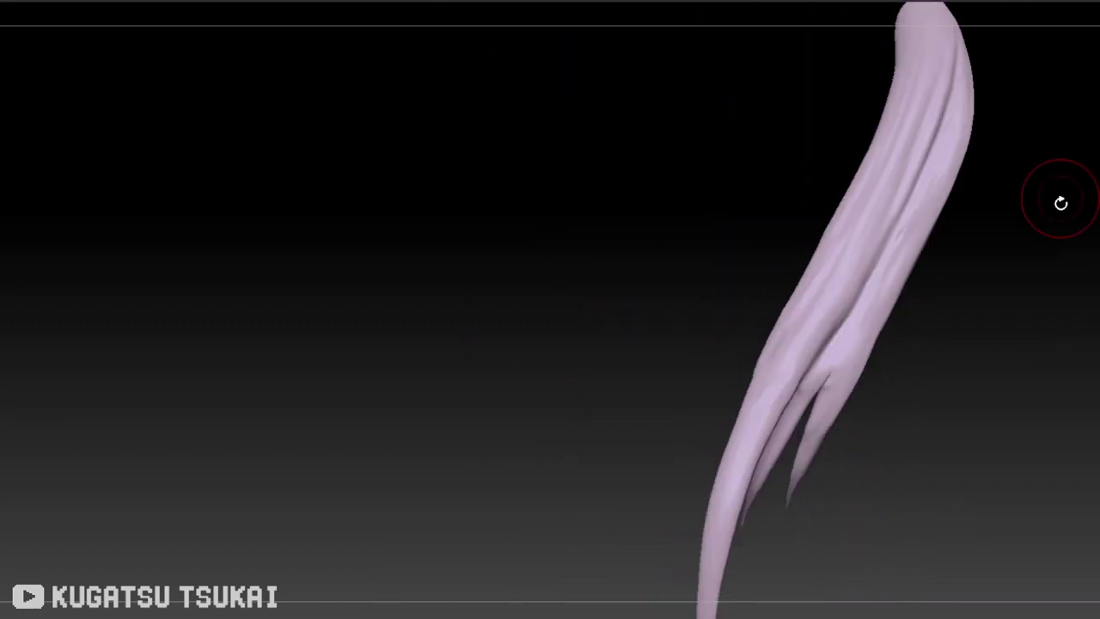
# - Rotate the soloed long hair lock through side-on and tilted front views
pyautogui.moveTo(1059, 201)
pyautogui.mouseDown()
pyautogui.moveTo(1059, 188)
pyautogui.moveTo(886, 376)
pyautogui.moveTo(992, 310)
pyautogui.mouseUp()
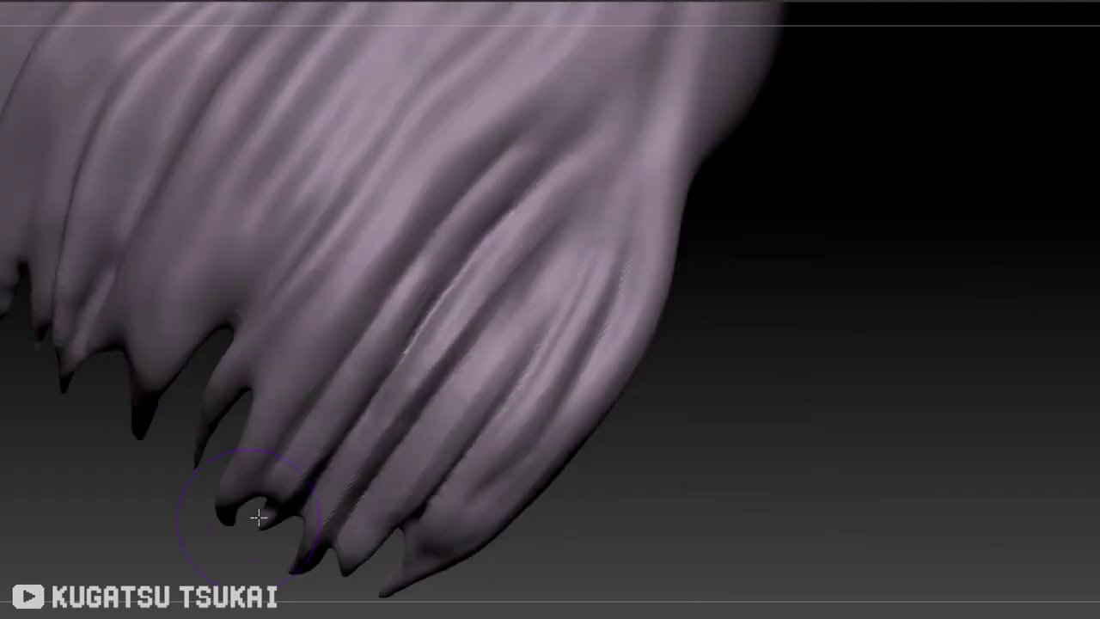
pyautogui.moveTo(259, 516)
pyautogui.mouseDown()
pyautogui.moveTo(764, 287)
pyautogui.moveTo(106, 433)
pyautogui.moveTo(609, 307)
pyautogui.moveTo(444, 383)
pyautogui.moveTo(231, 342)
pyautogui.moveTo(560, 568)
pyautogui.moveTo(308, 407)
pyautogui.moveTo(66, 312)
pyautogui.moveTo(693, 158)
pyautogui.moveTo(694, 307)
pyautogui.moveTo(403, 128)
pyautogui.moveTo(329, 300)
pyautogui.moveTo(358, 221)
pyautogui.moveTo(326, 371)
pyautogui.moveTo(258, 516)
pyautogui.moveTo(292, 52)
pyautogui.moveTo(317, 484)
pyautogui.moveTo(486, 511)
pyautogui.moveTo(344, 454)
pyautogui.mouseUp()
pyautogui.moveTo(522, 238)
pyautogui.mouseDown()
pyautogui.moveTo(648, 488)
pyautogui.moveTo(429, 484)
pyautogui.moveTo(731, 410)
pyautogui.moveTo(751, 488)
pyautogui.moveTo(503, 491)
pyautogui.moveTo(496, 504)
pyautogui.moveTo(780, 380)
pyautogui.moveTo(147, 349)
pyautogui.moveTo(174, 304)
pyautogui.mouseUp()
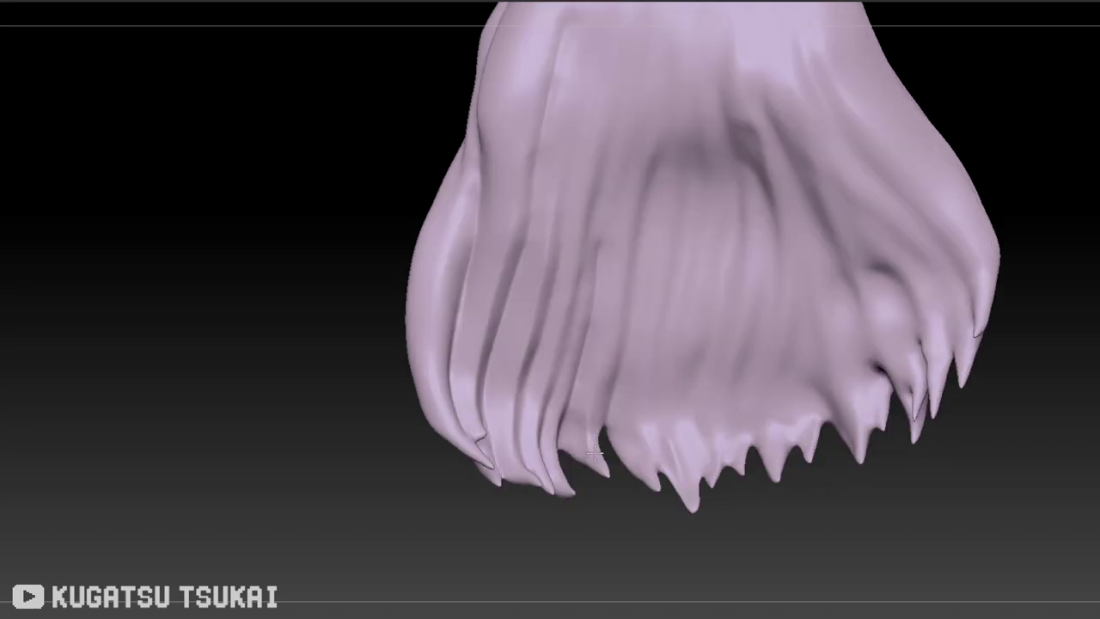
# - Rotate the soloed back hair piece and zoom in on its pointed strand tips
pyautogui.moveTo(551, 204)
pyautogui.mouseDown(button='right')
pyautogui.moveTo(484, 164)
pyautogui.moveTo(490, 297)
pyautogui.mouseUp(button='right')
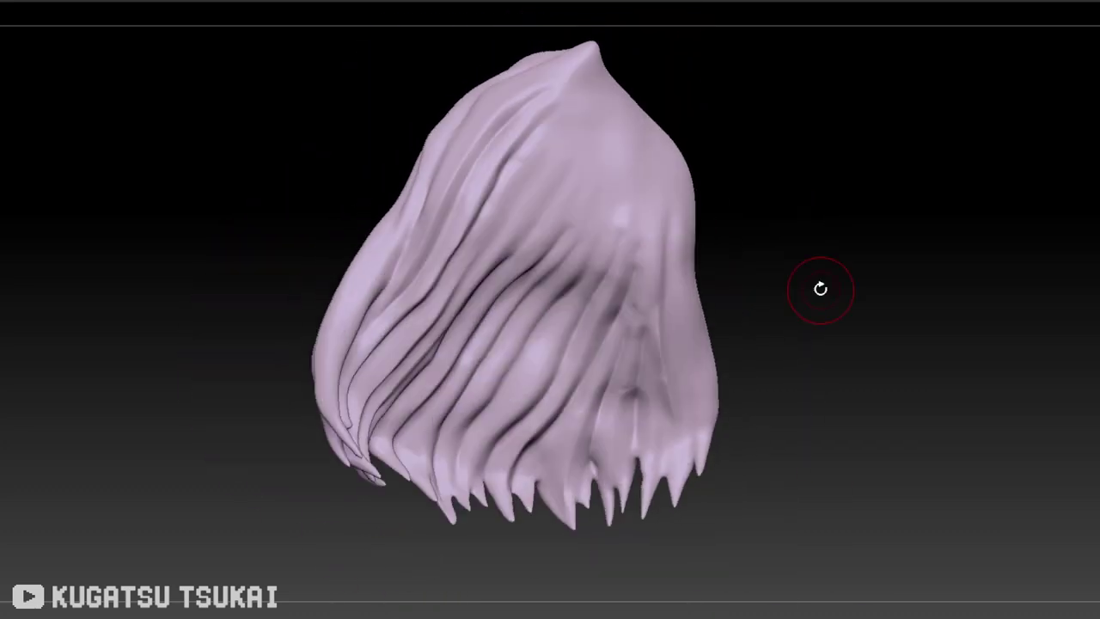
pyautogui.moveTo(430, 375)
pyautogui.mouseDown(button='right')
pyautogui.moveTo(830, 303)
pyautogui.moveTo(530, 143)
pyautogui.moveTo(555, 226)
pyautogui.moveTo(592, 276)
pyautogui.moveTo(452, 314)
pyautogui.moveTo(810, 381)
pyautogui.moveTo(521, 224)
pyautogui.mouseUp(button='right')
# - Frame the whole bust and turn to a side profile of the face and neck
pyautogui.press('f')
pyautogui.moveTo(908, 405)
pyautogui.mouseDown(button='right')
pyautogui.moveTo(359, 383)
pyautogui.moveTo(452, 243)
pyautogui.moveTo(486, 13)
pyautogui.mouseUp(button='right')
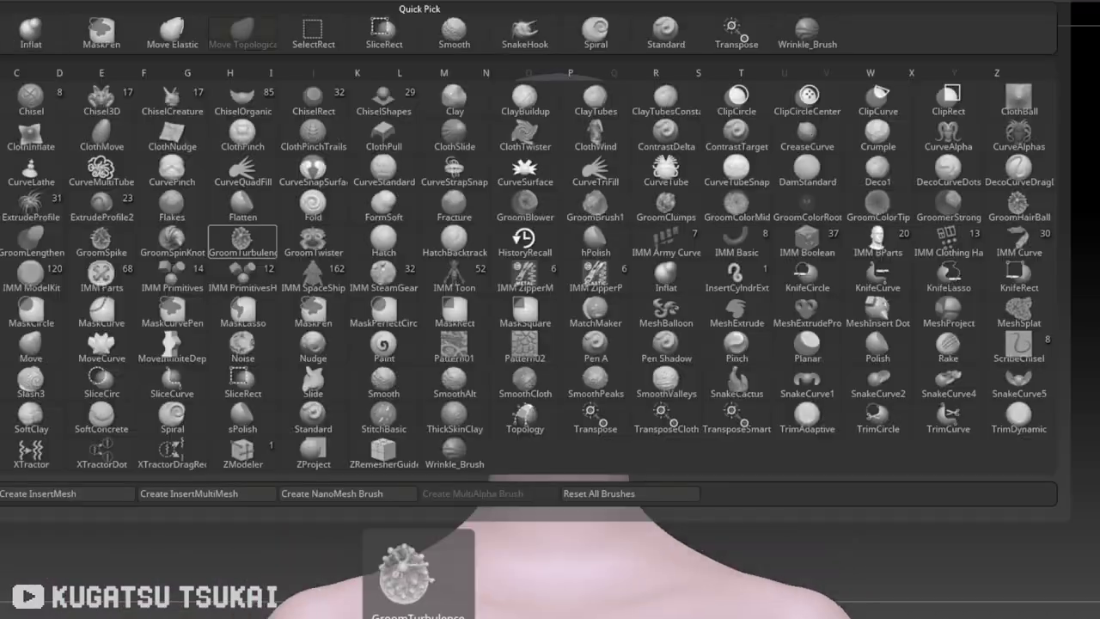